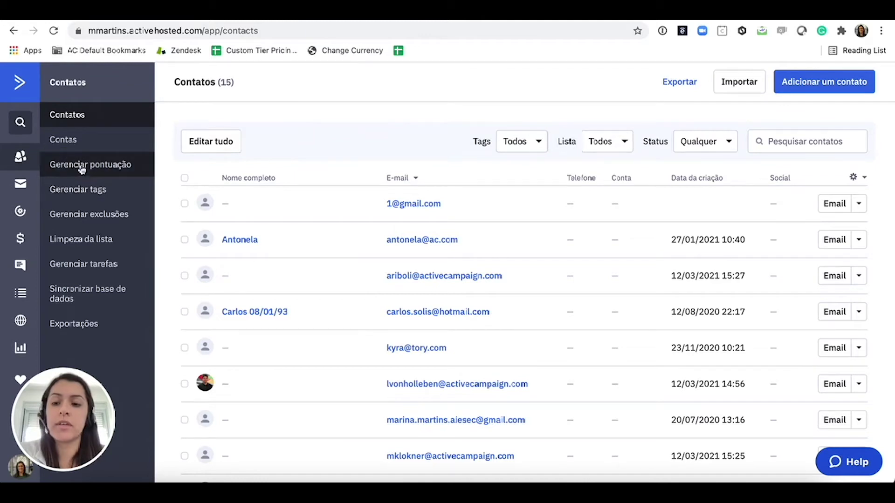
- Create a new contact score (Pontuação do Contato) in the score management area and dismiss the translation prompt
click(80, 166)
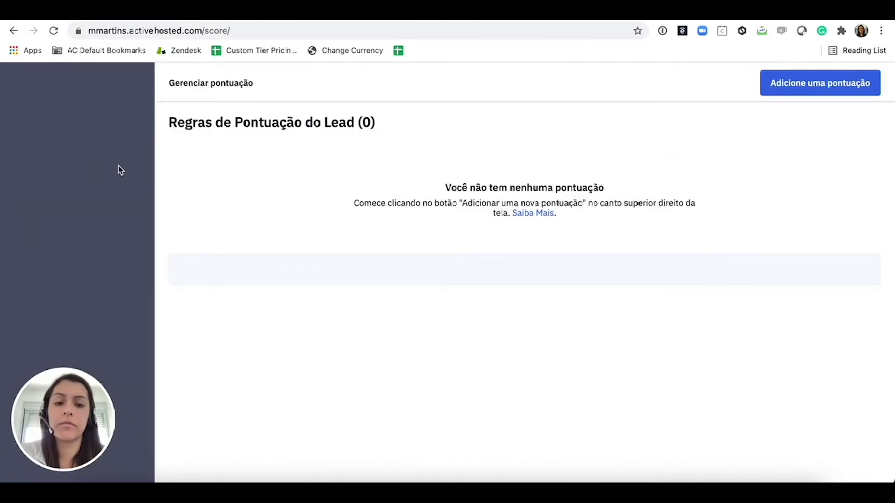
click(810, 88)
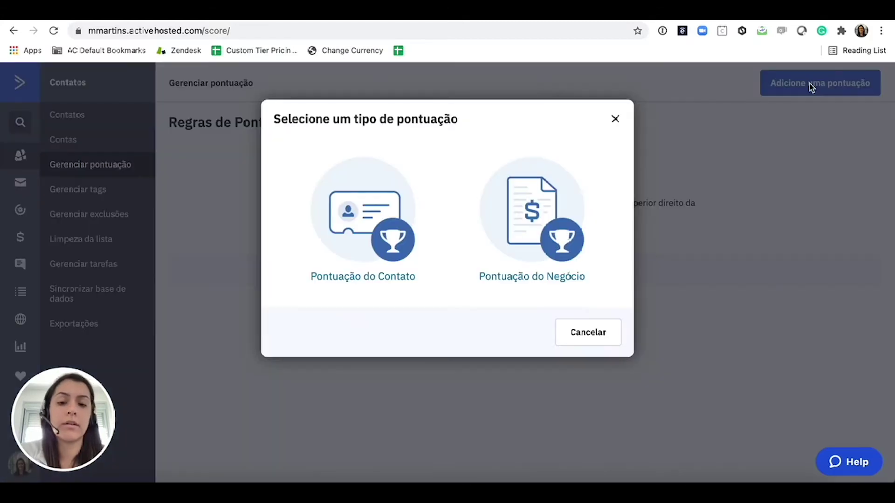
click(383, 218)
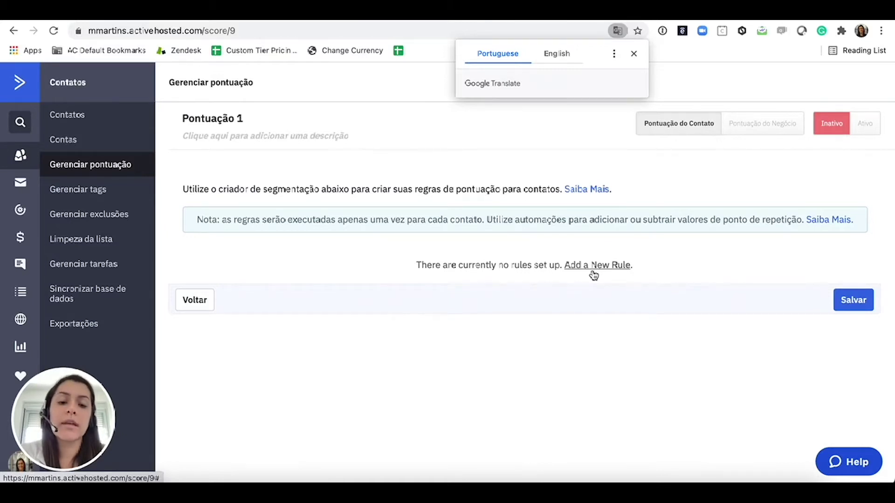
click(633, 53)
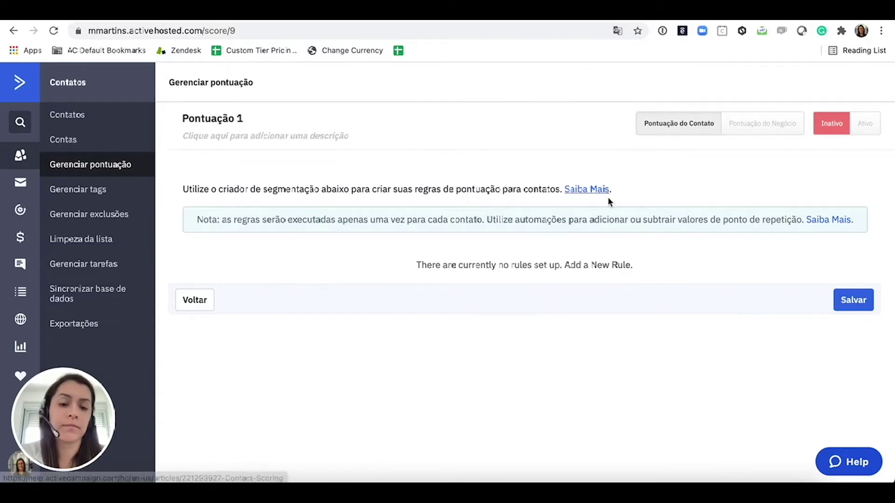
- Add and save a scoring rule from the Ações category with the condition Abriu for any campaign or e-mail
click(593, 266)
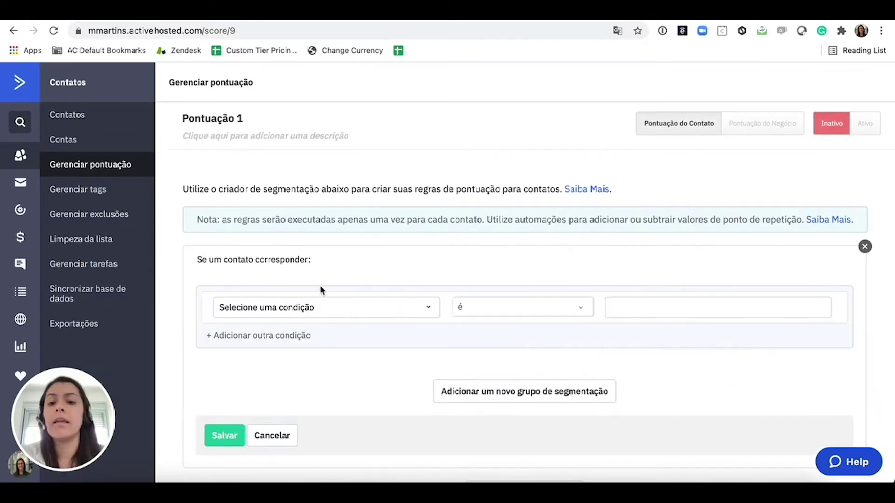
click(362, 305)
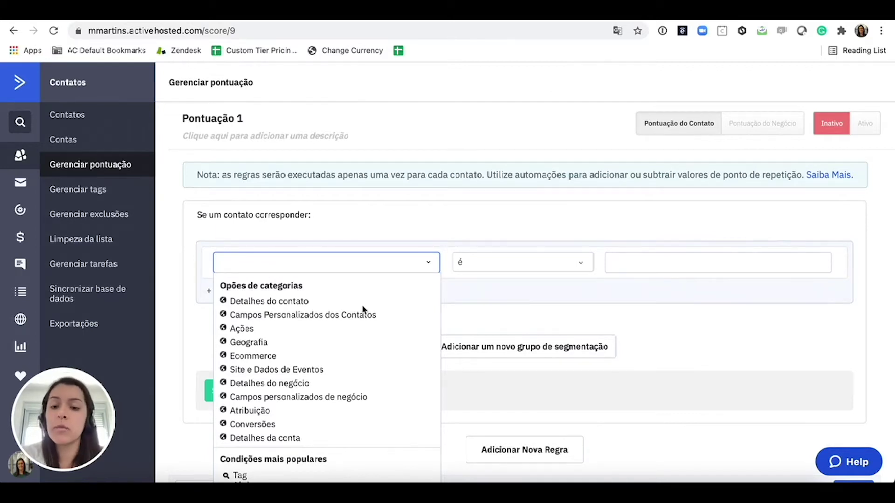
click(241, 328)
click(242, 350)
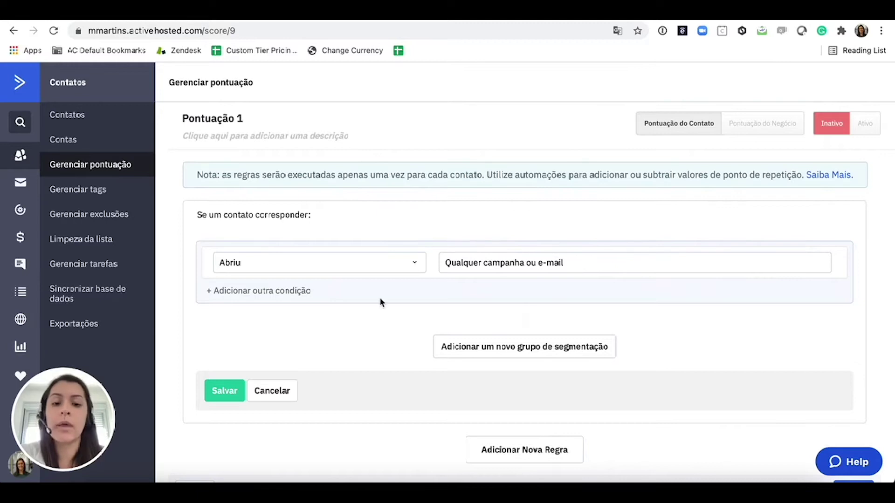
click(225, 390)
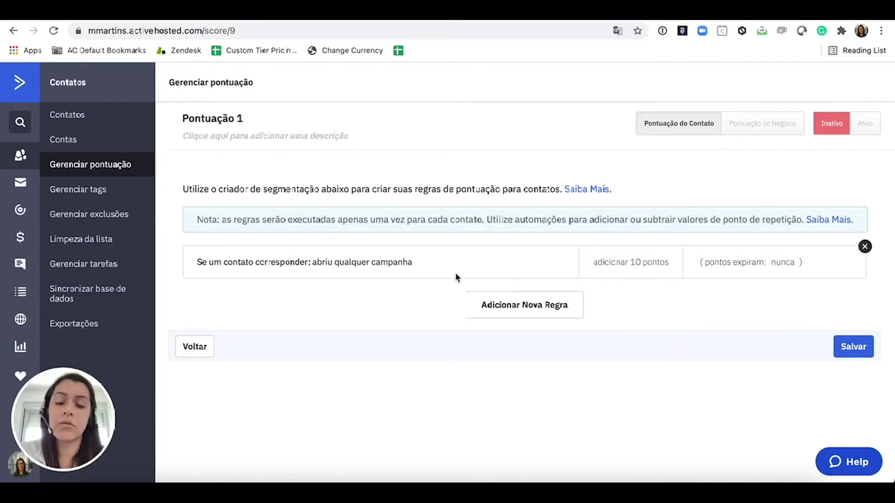
- Confirm 10 points for the opened-campaign rule and set those points to expire after 3 months
click(634, 265)
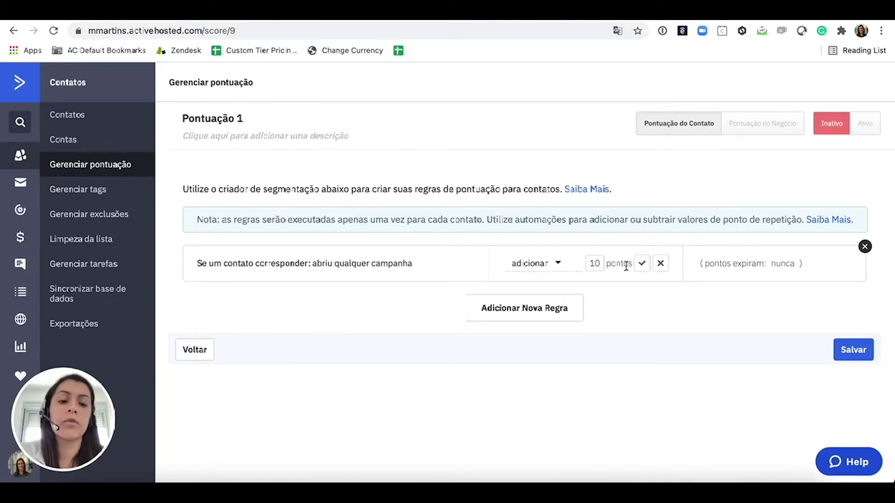
click(639, 269)
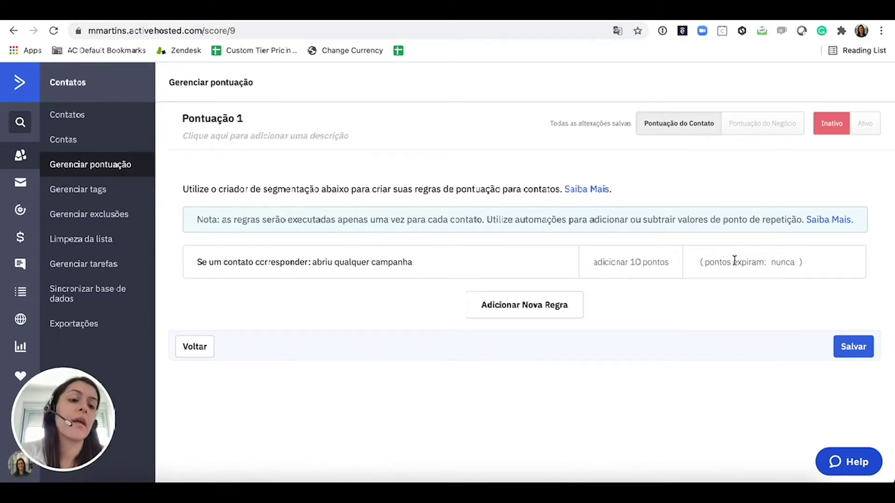
drag(763, 259, 706, 260)
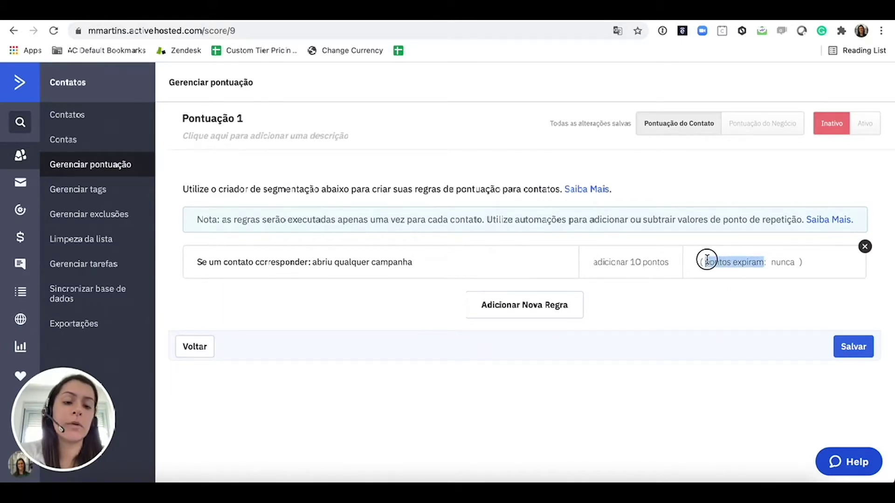
click(706, 259)
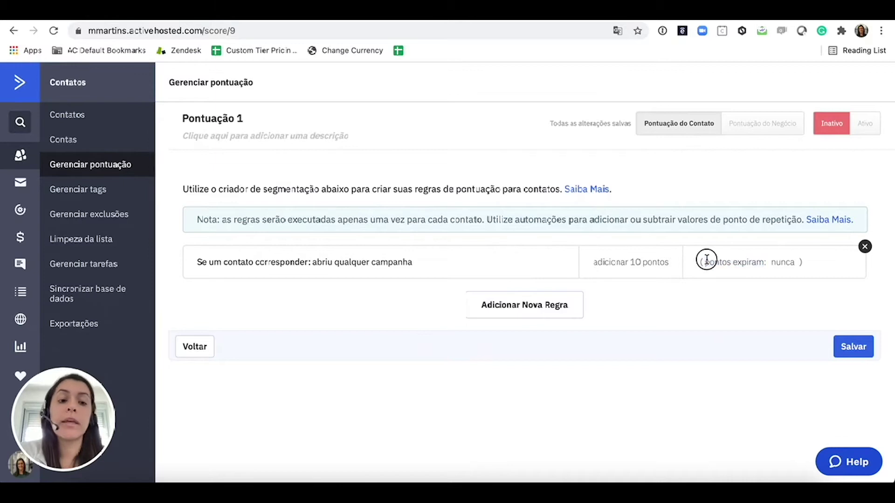
click(781, 269)
click(742, 285)
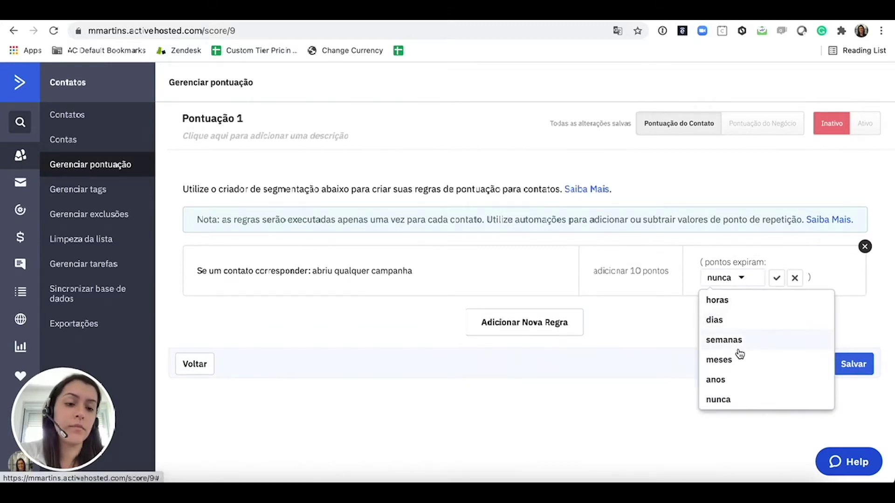
click(719, 360)
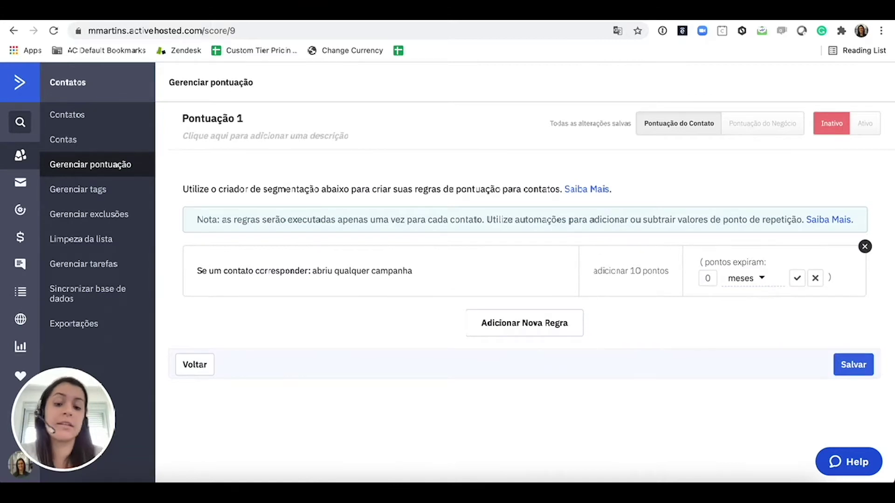
text(3)
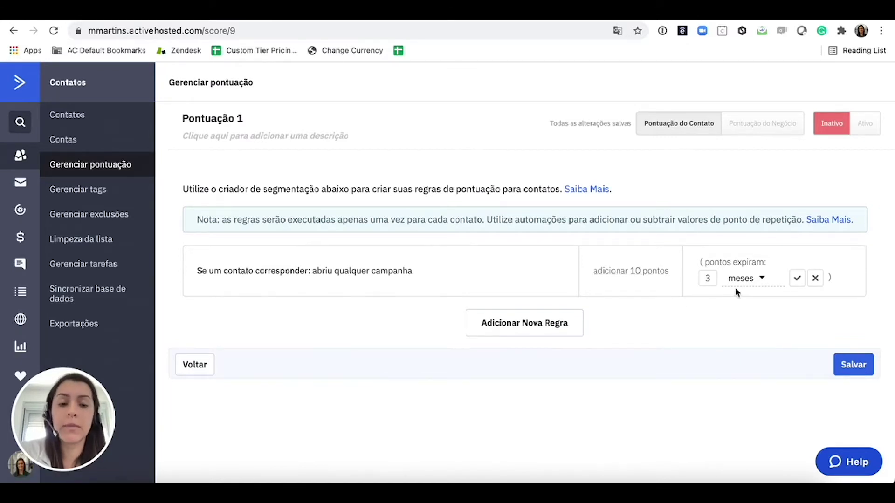
click(795, 279)
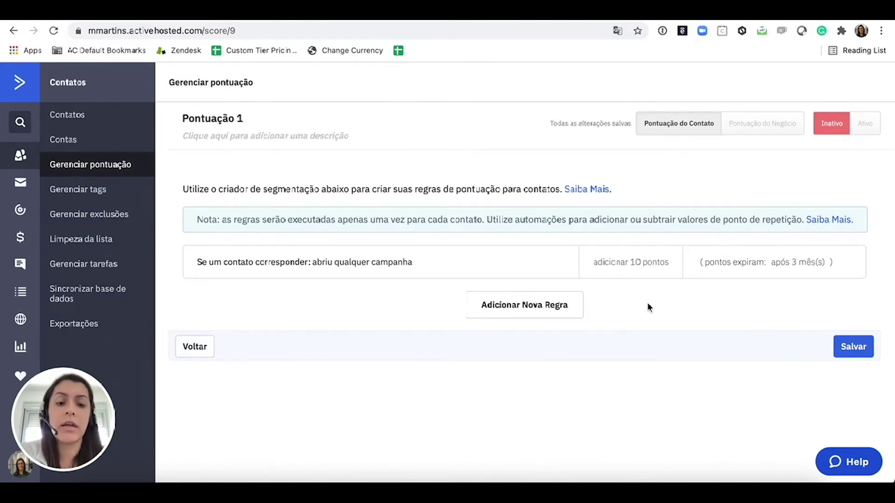
- Add and save a second rule from the Ações category with the condition Clicou no link for any campaign and any link
click(535, 310)
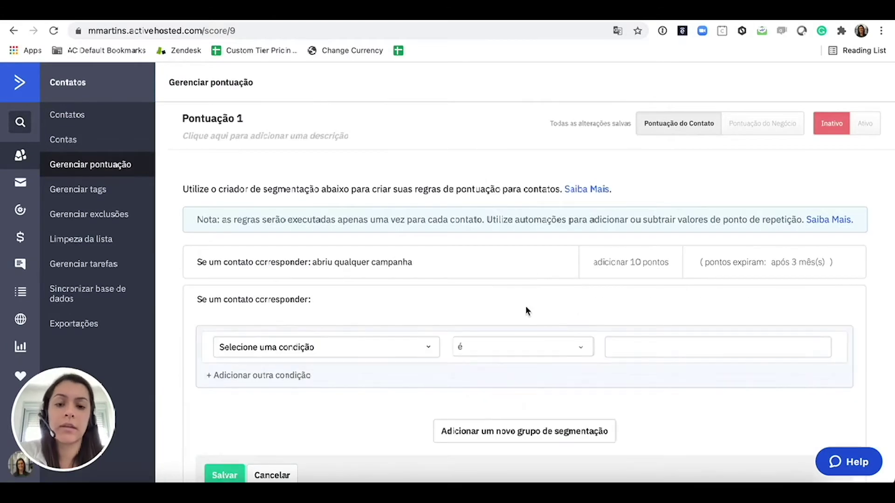
click(298, 347)
click(246, 411)
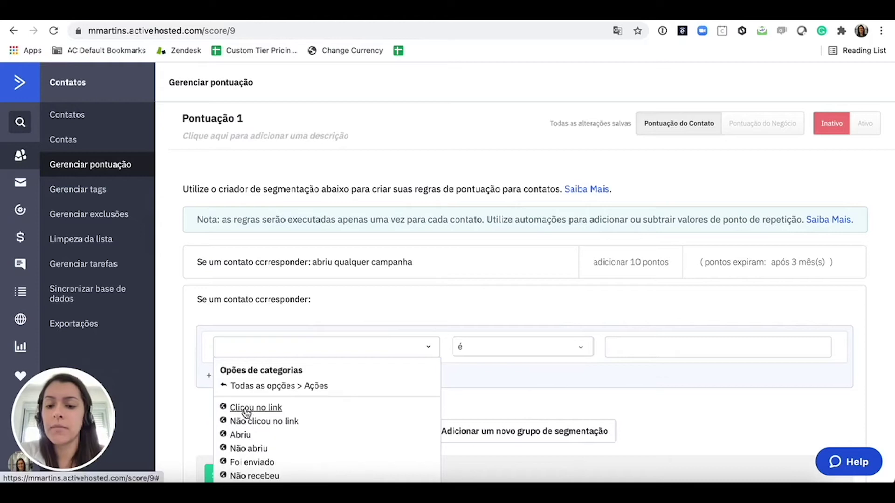
click(245, 409)
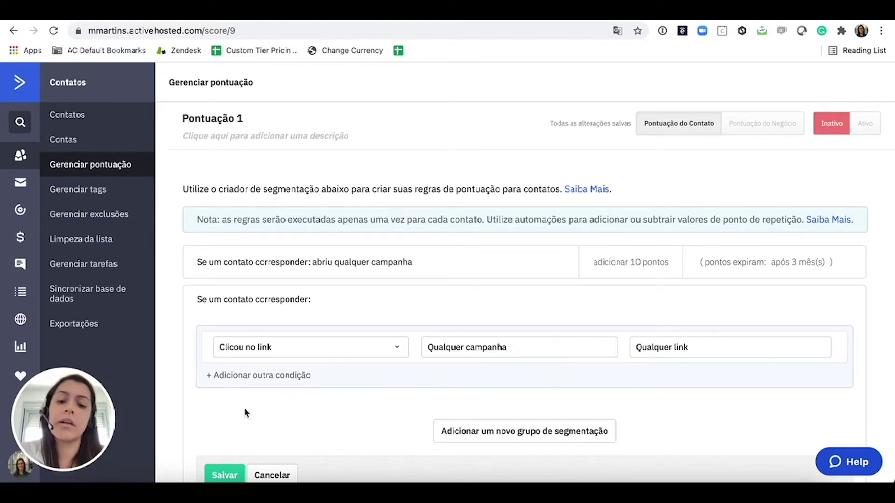
scroll(675, 346, down, 3)
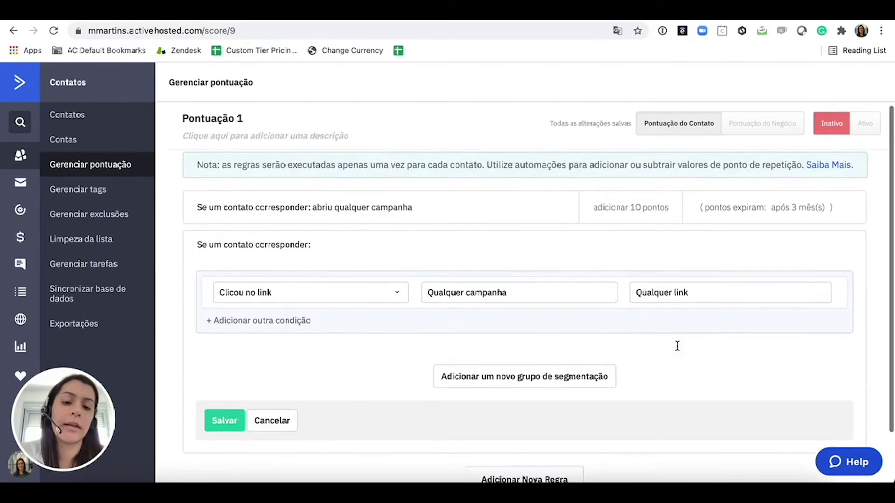
click(225, 410)
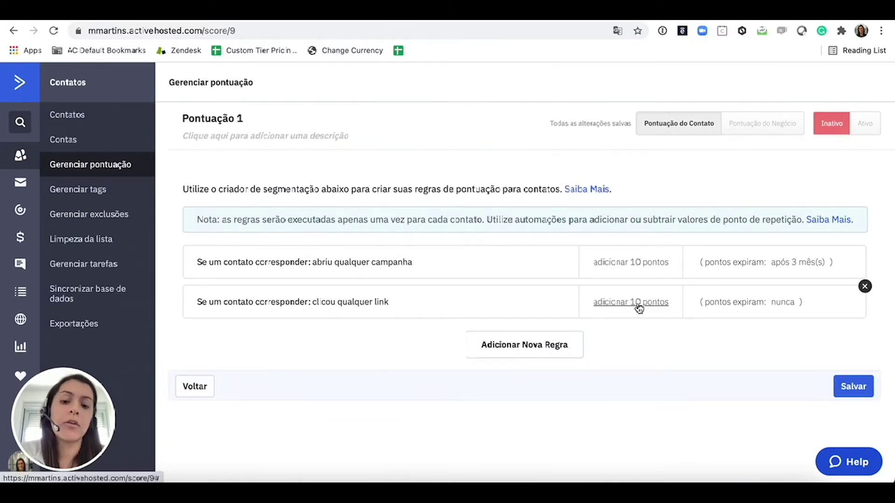
- Set the clicked-link rule to add 15 points
click(638, 305)
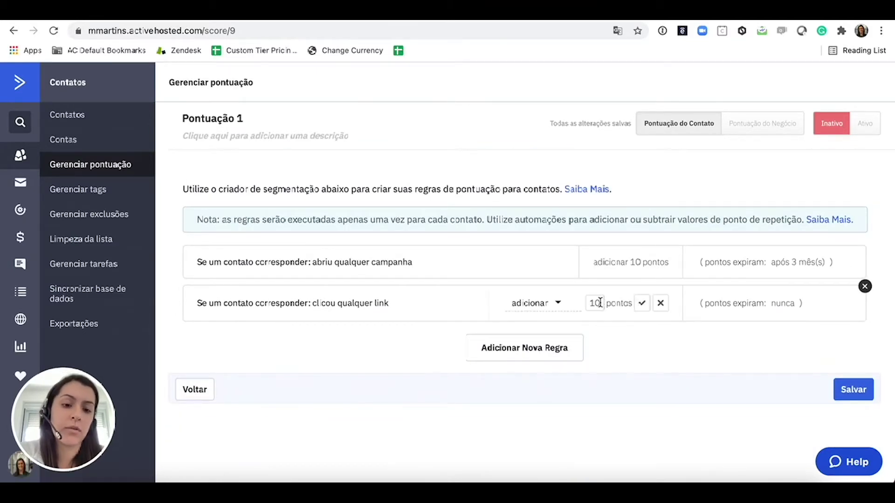
key(BackSpace)
text(5)
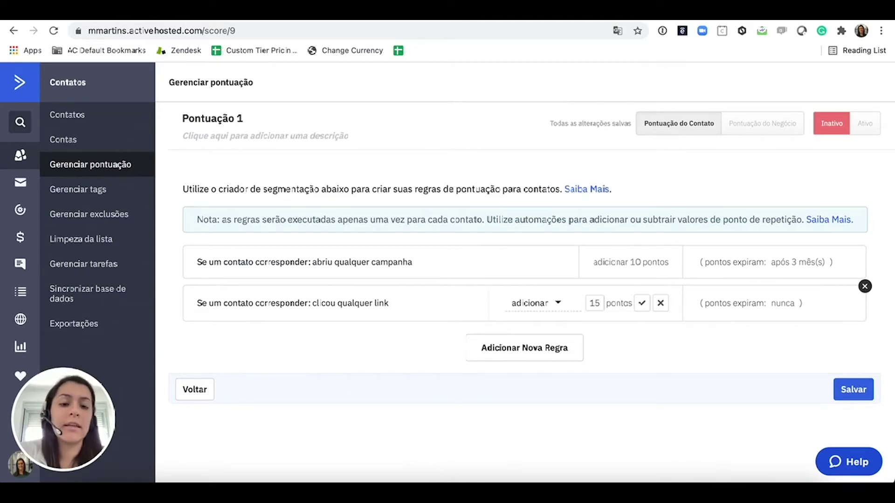
click(642, 303)
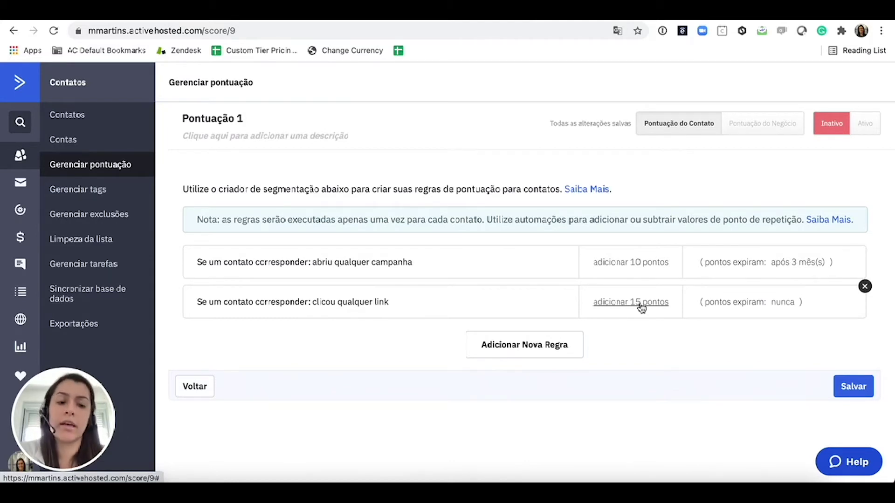
- Set the points of the clicked-link rule to expire after 3 months
click(779, 302)
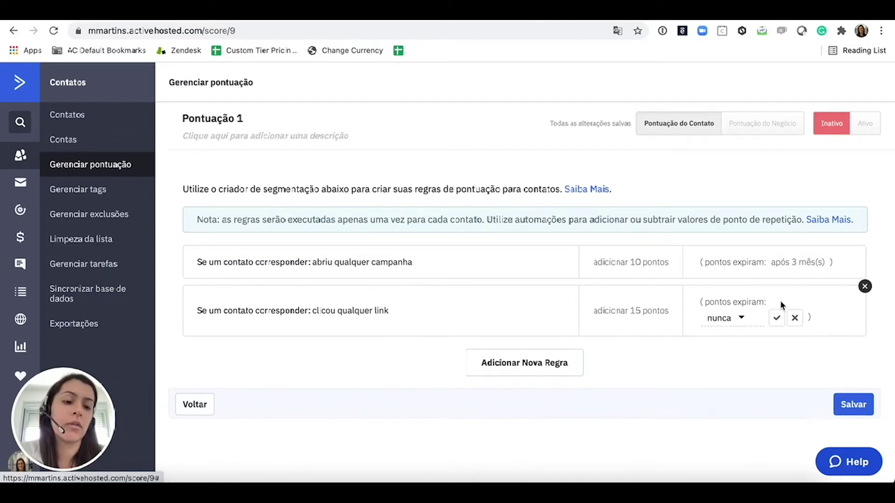
click(746, 318)
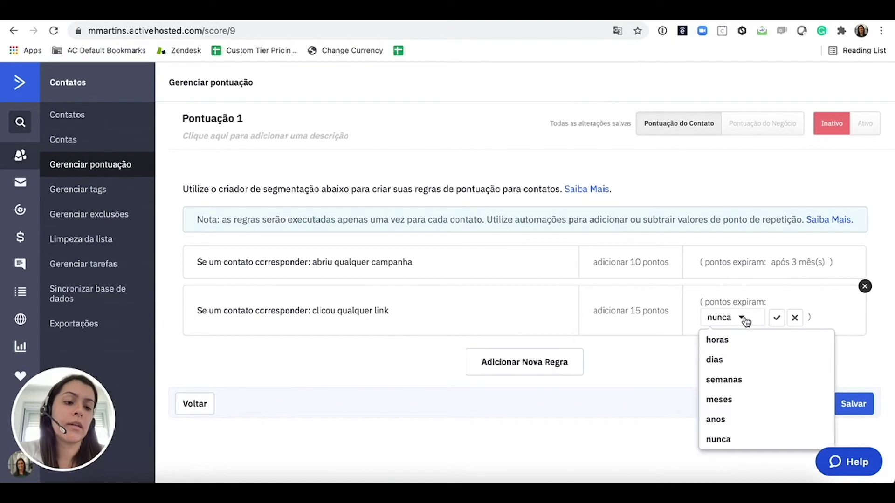
click(743, 399)
click(708, 318)
key(BackSpace)
text(3)
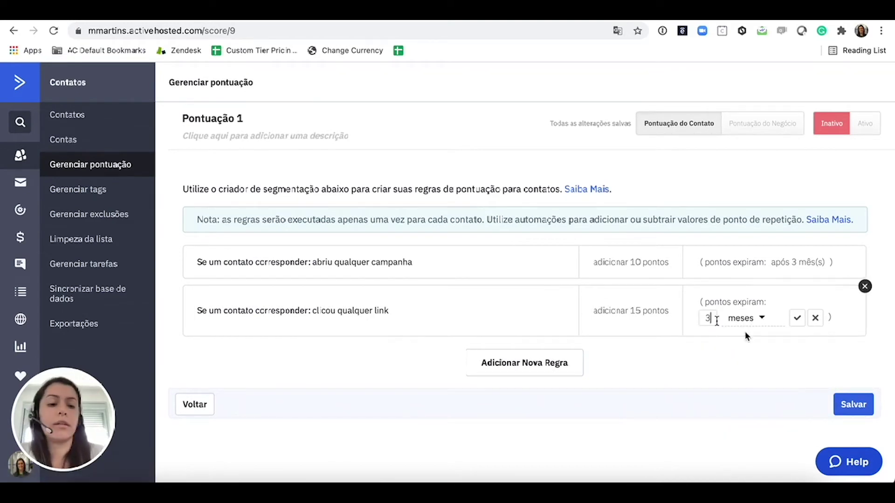
click(796, 319)
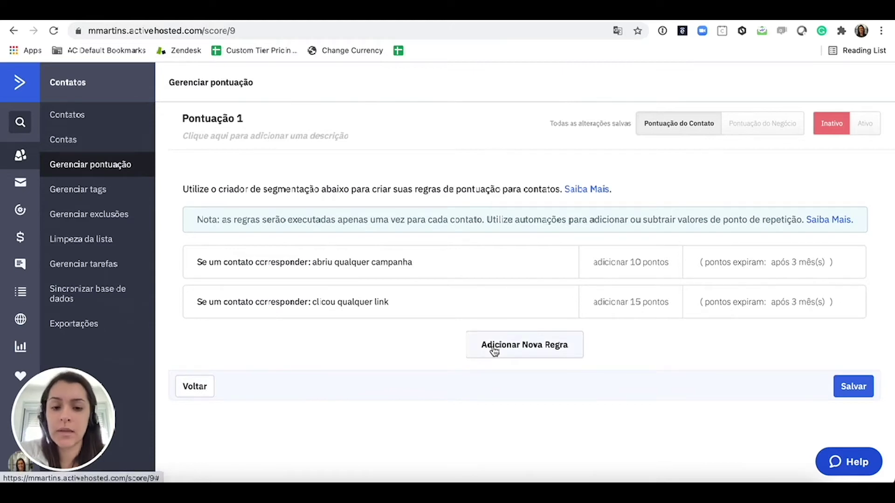
- Start a third scoring rule and choose Tag as its condition
click(531, 345)
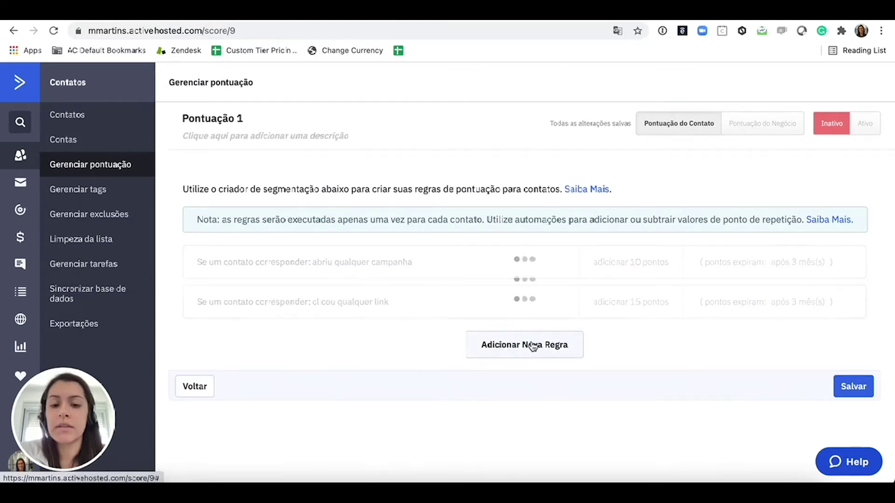
click(368, 387)
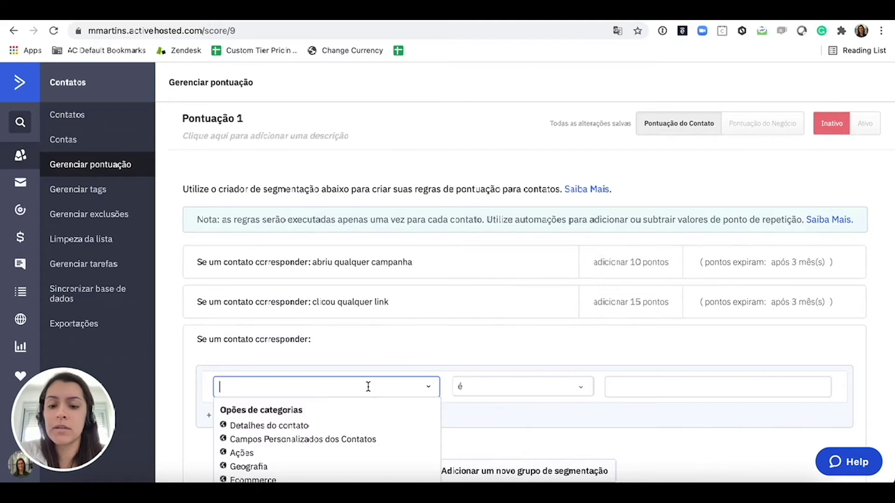
scroll(368, 386, down, 3)
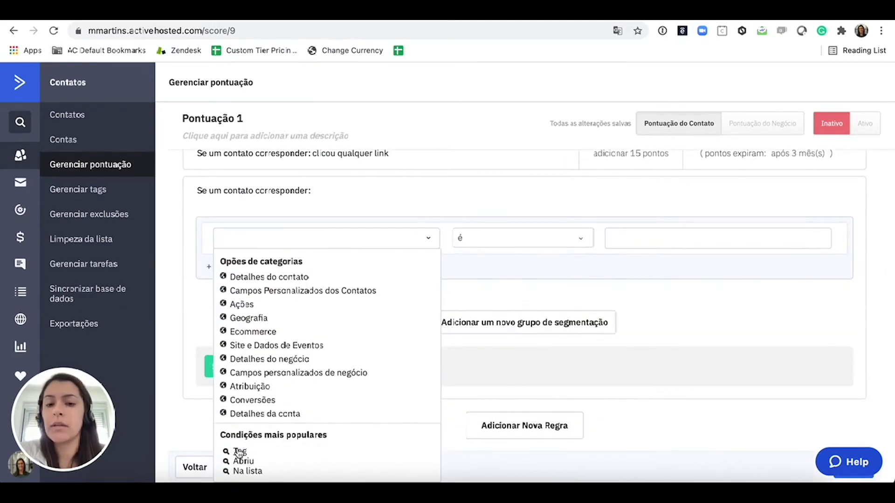
click(238, 450)
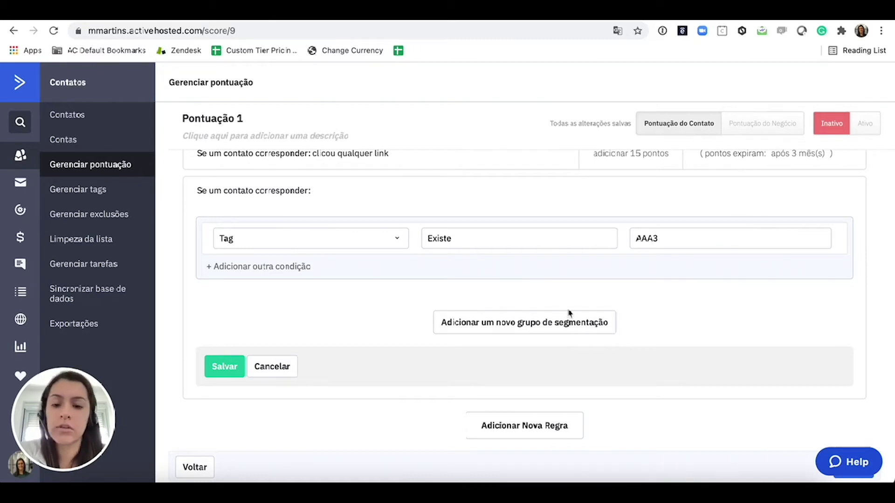
- Change the third scoring rule's condition from the Ações category to Formulário enviado
click(307, 242)
click(248, 305)
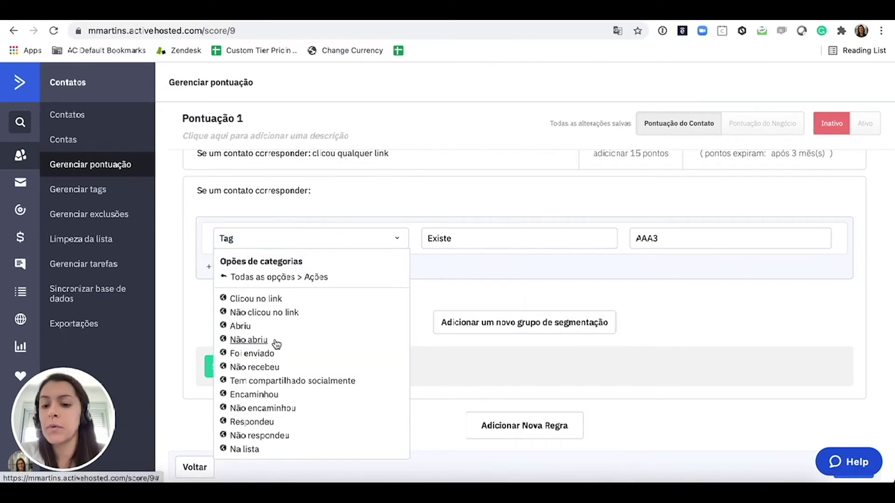
scroll(275, 345, down, 5)
scroll(276, 345, down, 3)
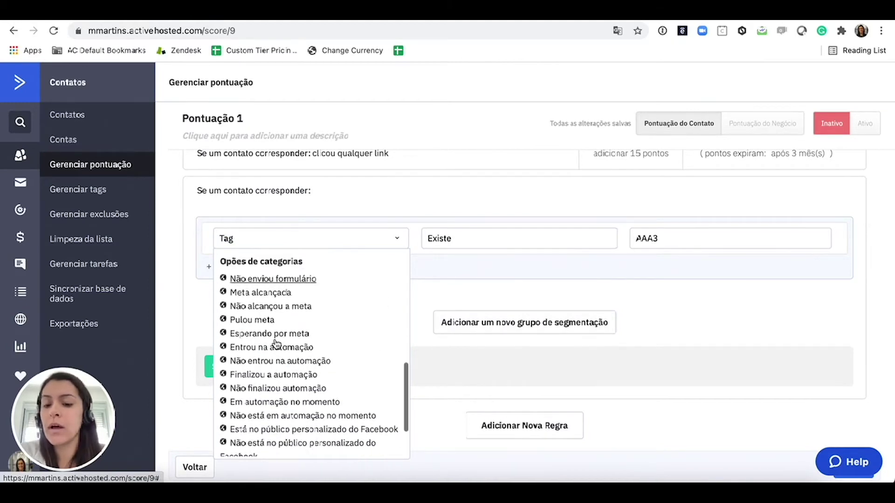
scroll(278, 345, down, 3)
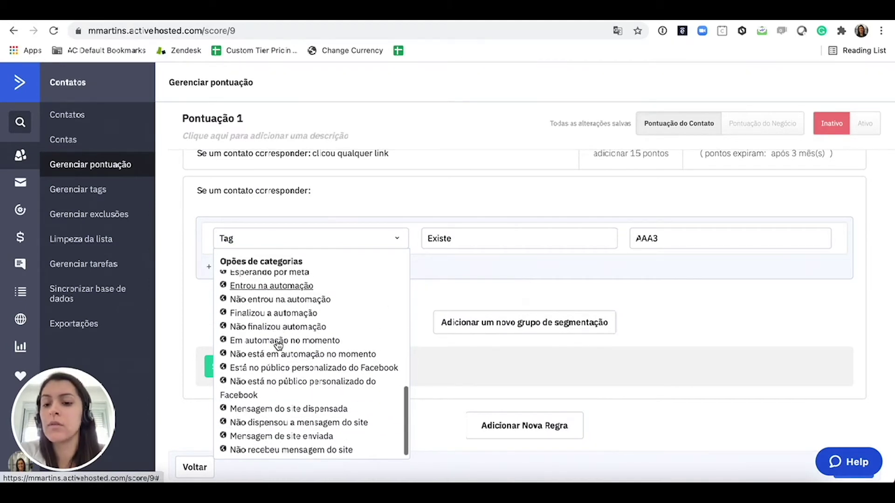
scroll(278, 345, up, 5)
scroll(278, 345, up, 1)
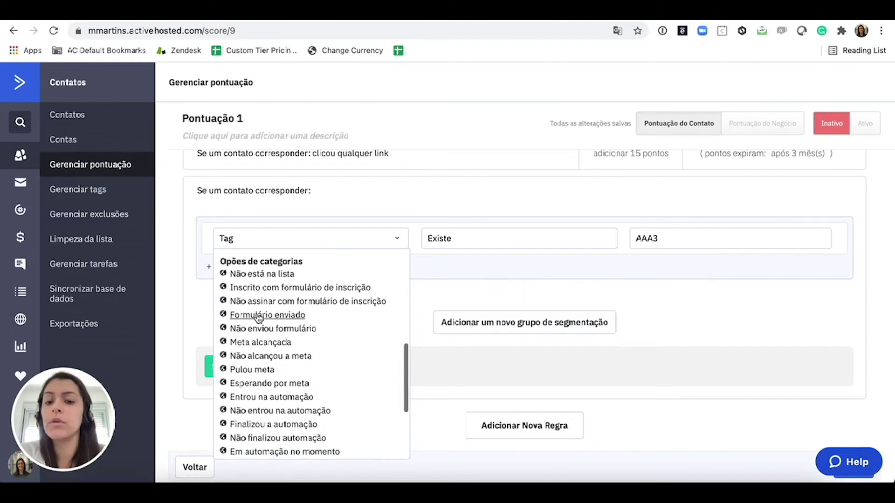
click(259, 316)
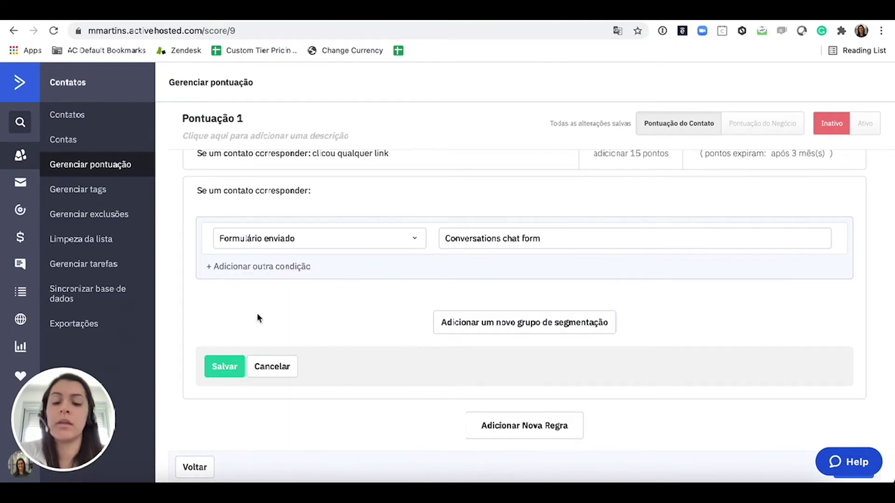
- Discard the unsaved condition of the third scoring rule and delete that rule
click(296, 239)
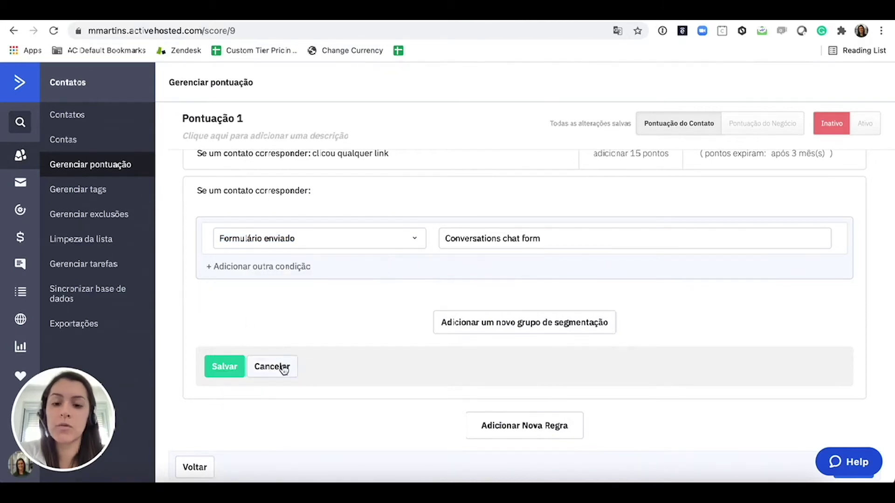
click(283, 369)
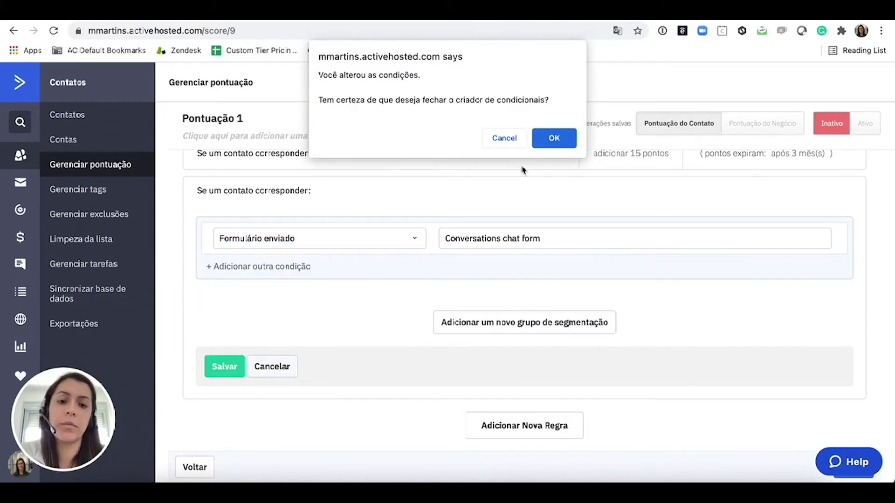
click(561, 140)
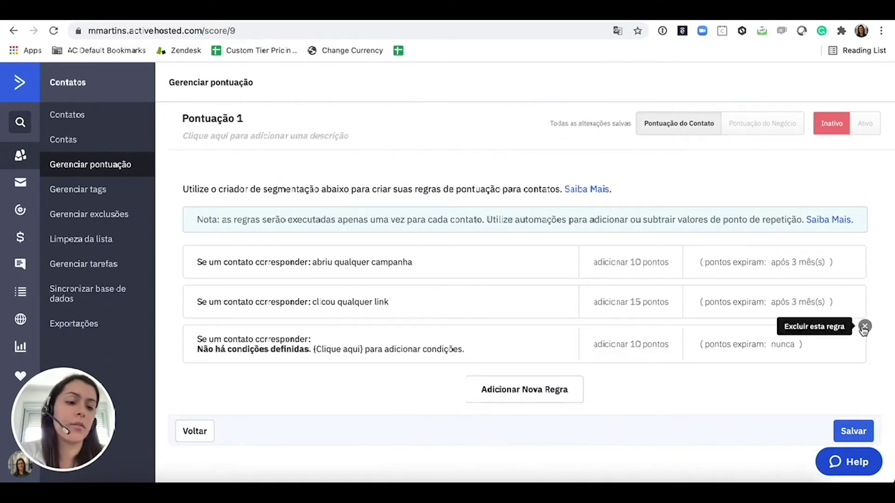
click(865, 327)
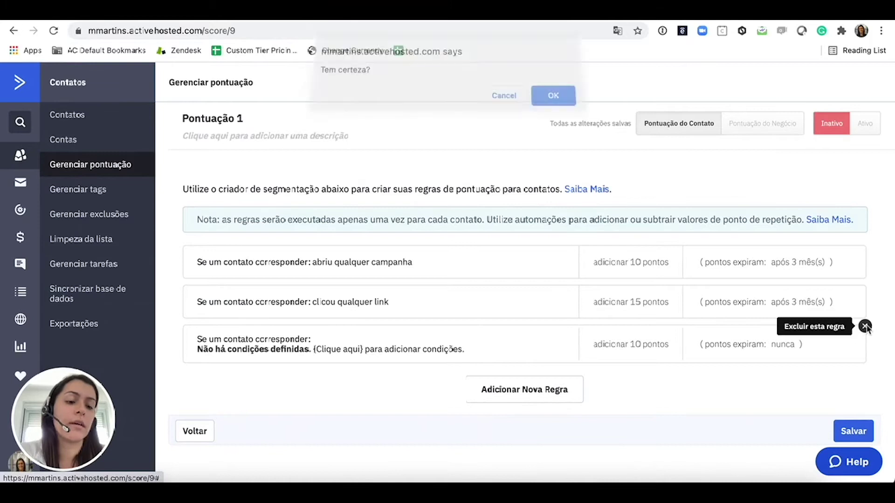
click(555, 101)
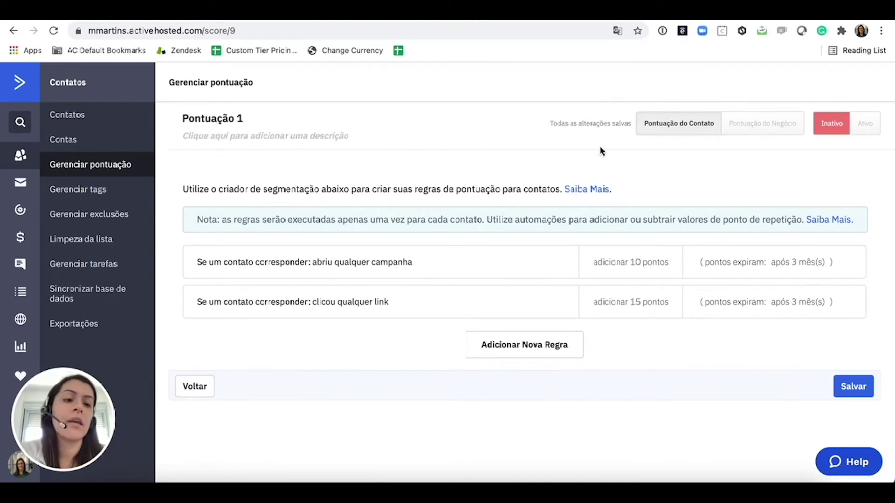
- Activate the Pontuação 1 contact score and save it with its two rules
click(863, 130)
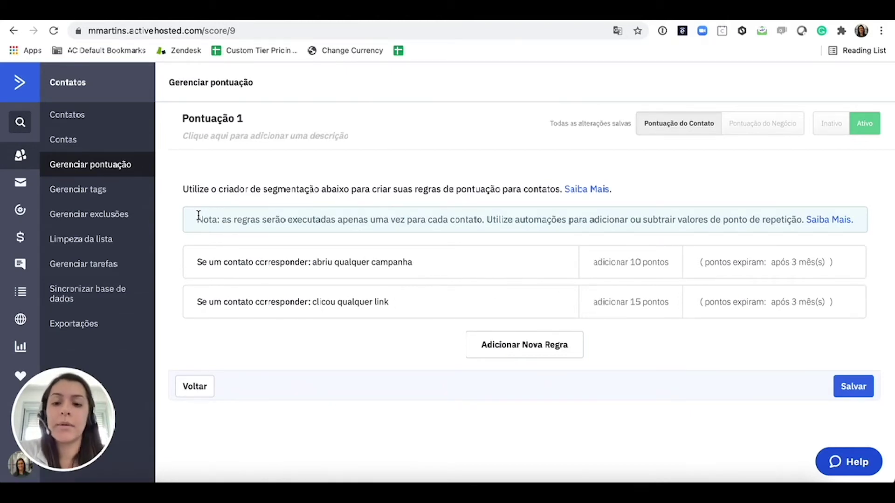
drag(198, 215, 720, 220)
click(722, 220)
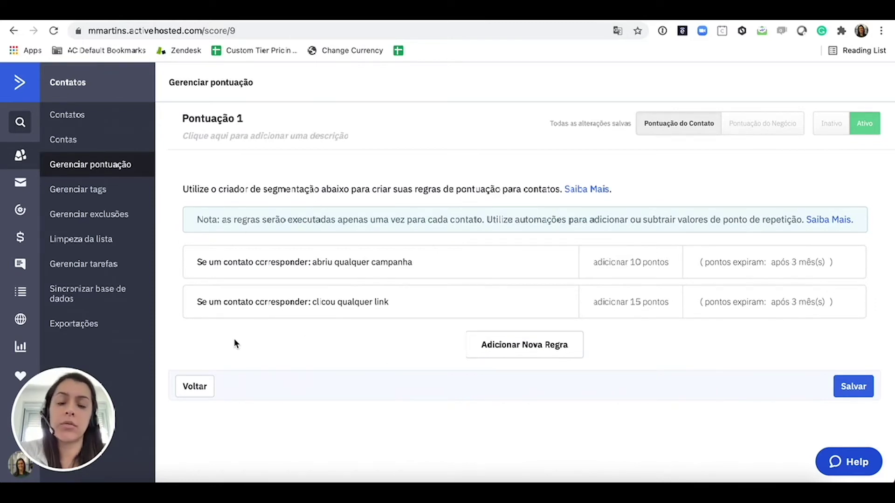
drag(370, 220, 482, 219)
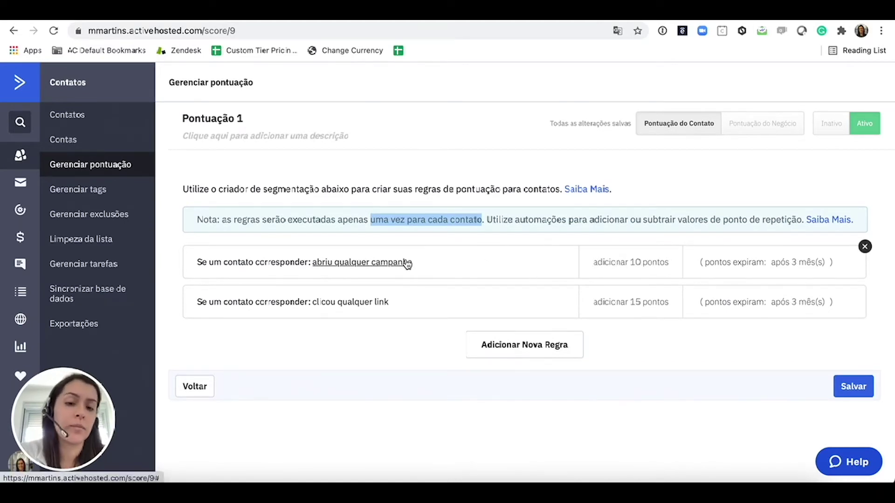
click(456, 215)
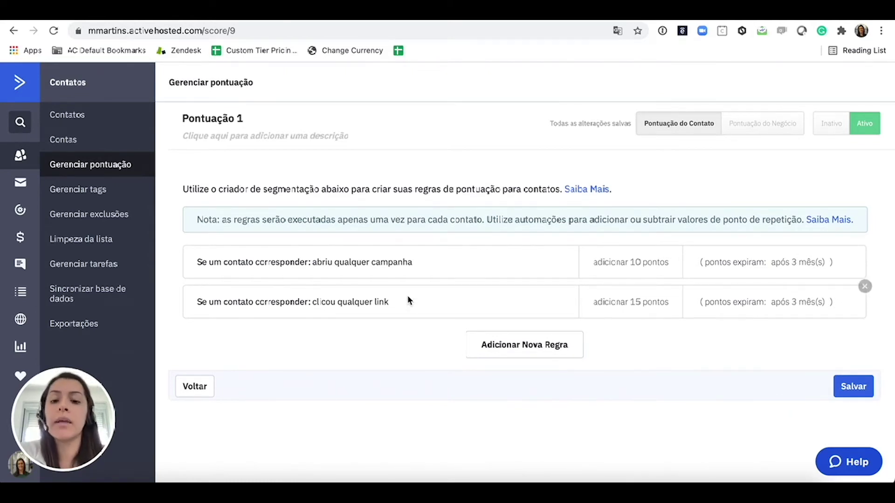
drag(386, 301, 310, 301)
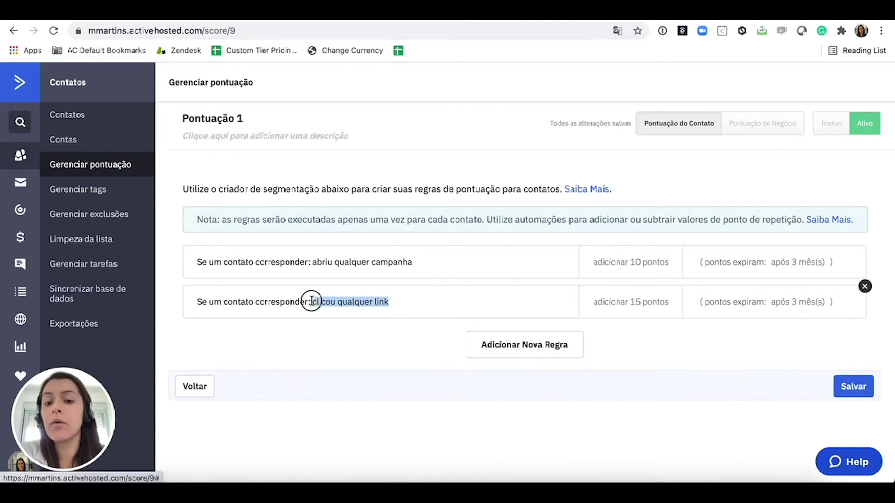
drag(431, 261, 314, 261)
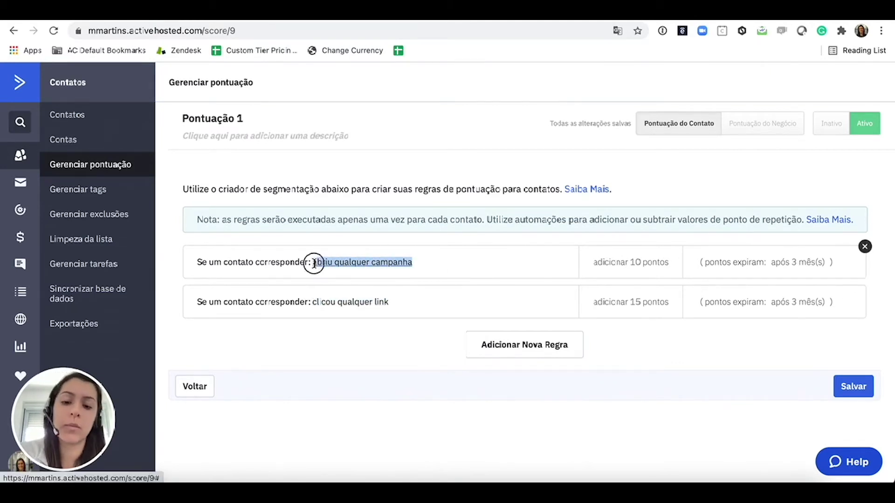
drag(396, 301, 312, 301)
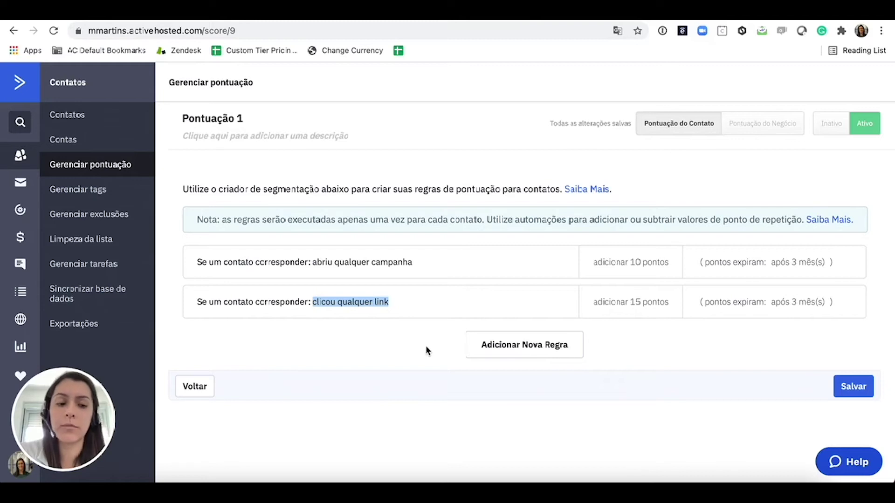
click(841, 386)
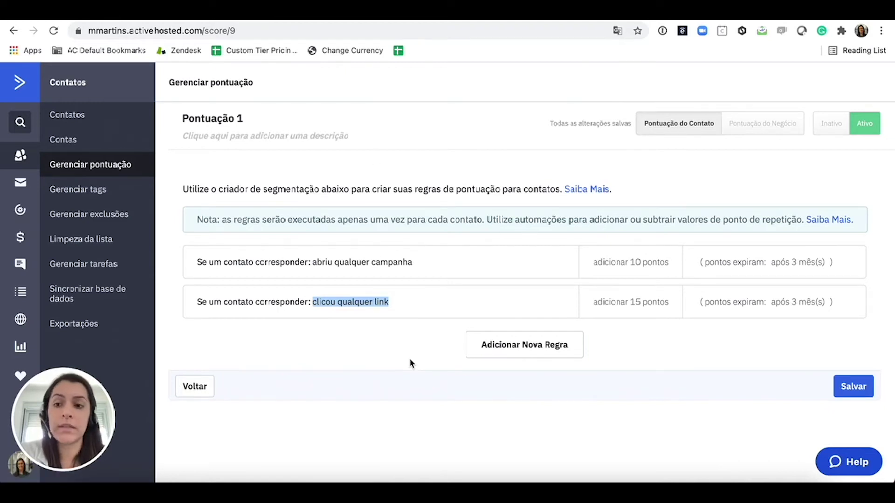
- Go to the automations and create a new one with the Começar do Zero recipe
click(23, 213)
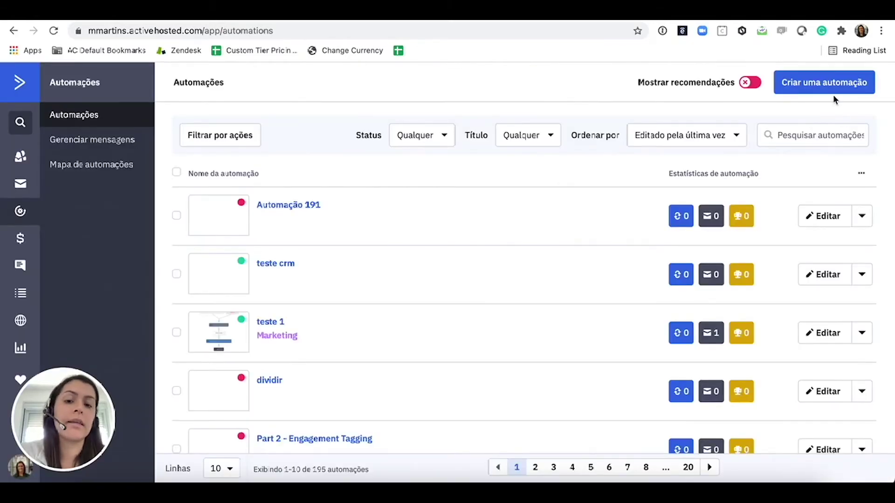
click(827, 84)
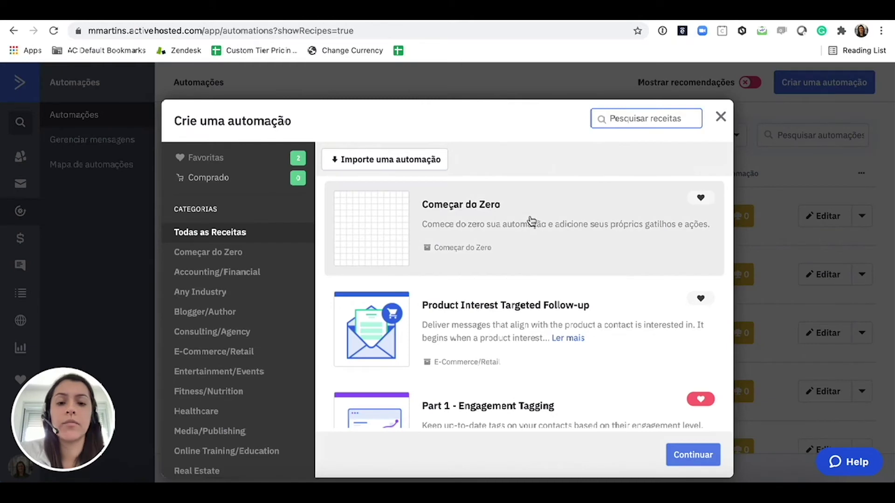
click(532, 220)
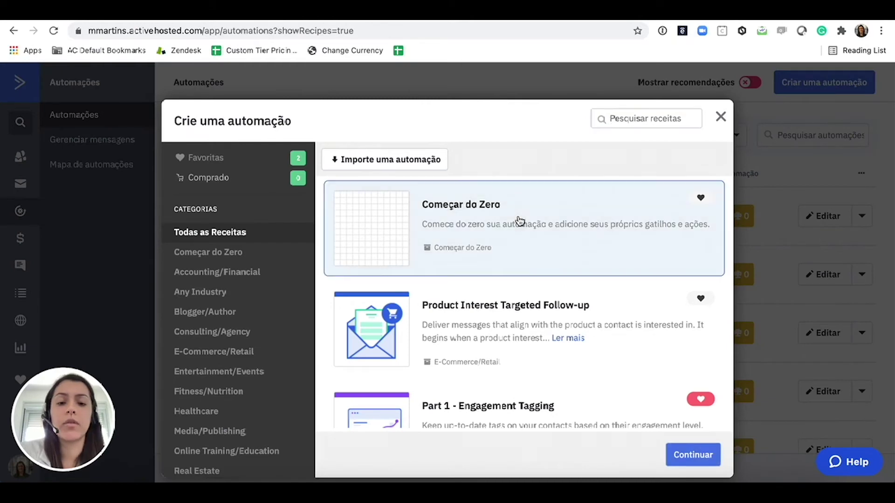
click(701, 456)
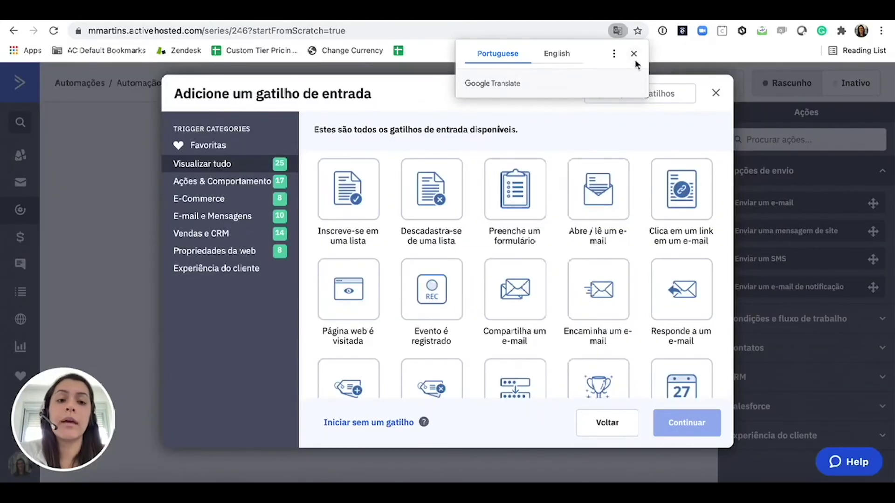
click(634, 54)
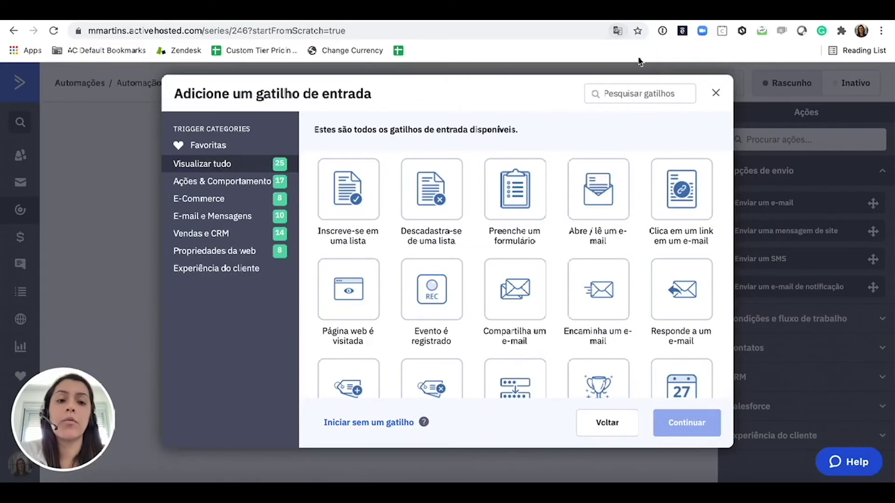
- Add the entry trigger Abre / lê um e-mail for any e-mail in any list, set to run multiple times
click(598, 198)
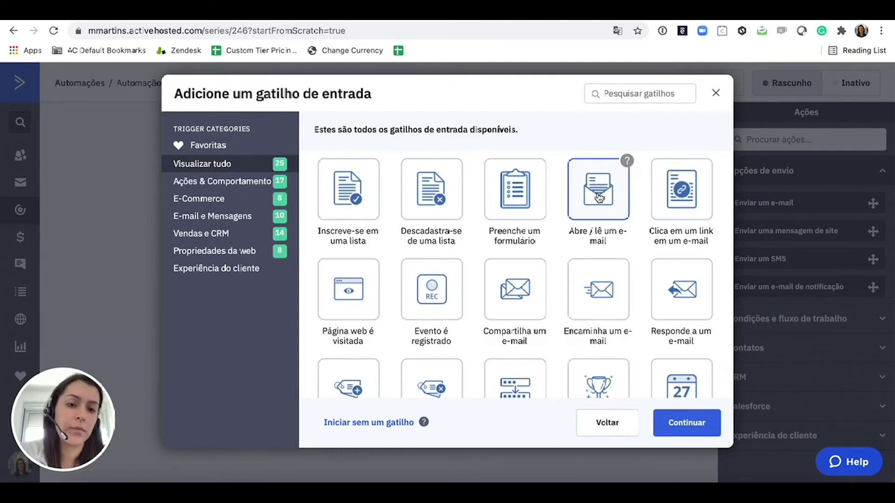
click(688, 421)
click(343, 242)
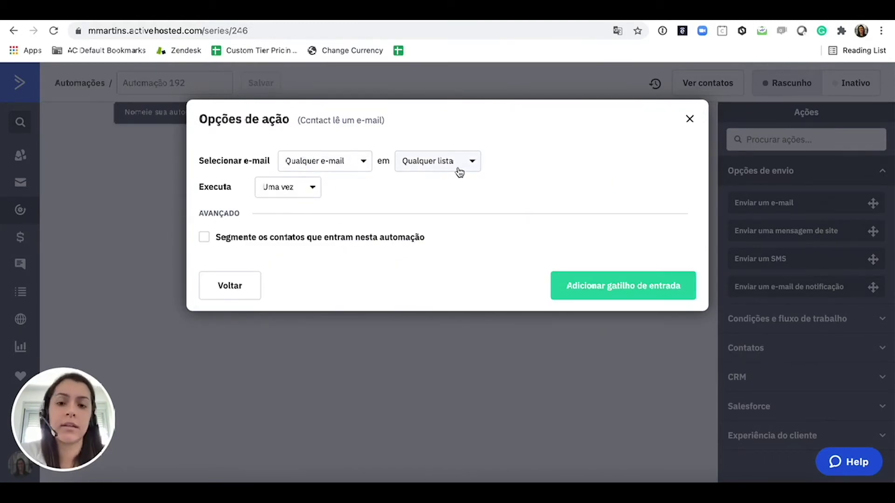
click(278, 192)
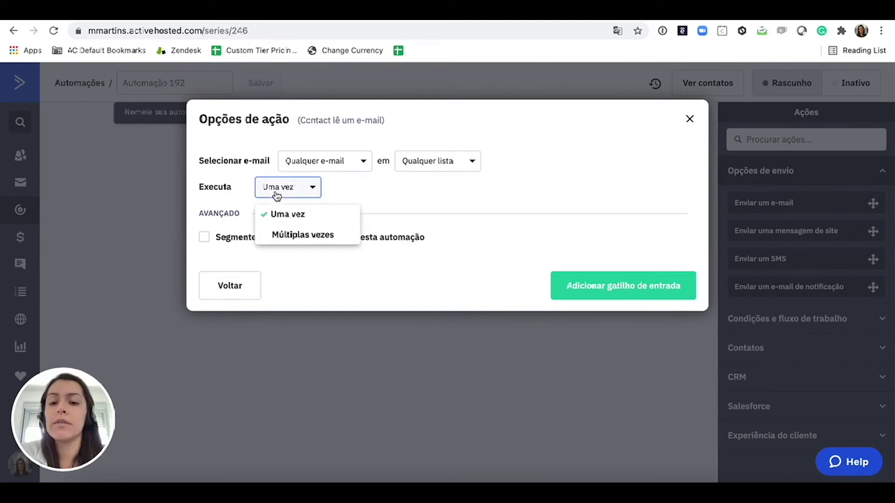
click(293, 231)
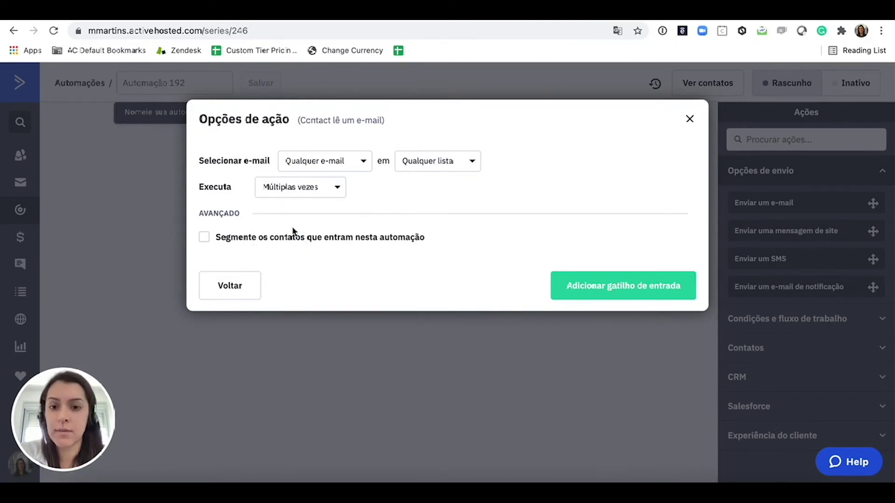
click(598, 287)
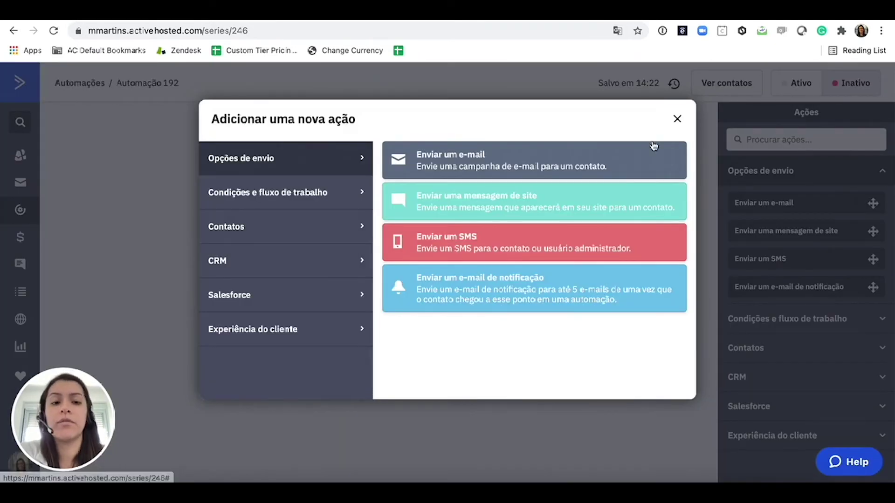
click(677, 119)
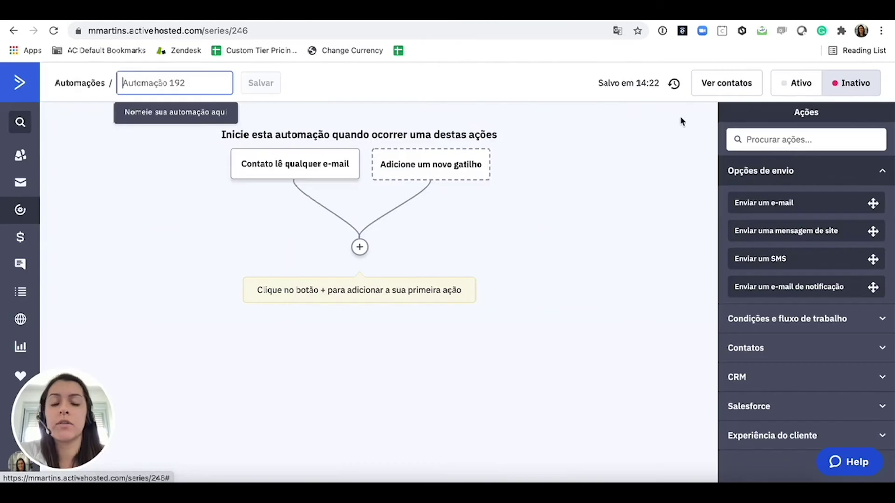
- Add an action that adds 10 points to the Pontuação 1 contact score, expiring after 3 months
click(359, 247)
click(332, 233)
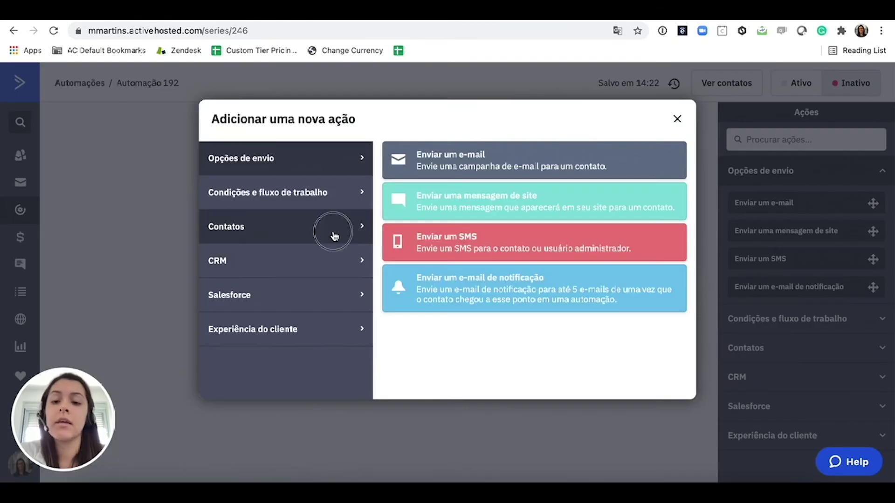
scroll(459, 298, down, 2)
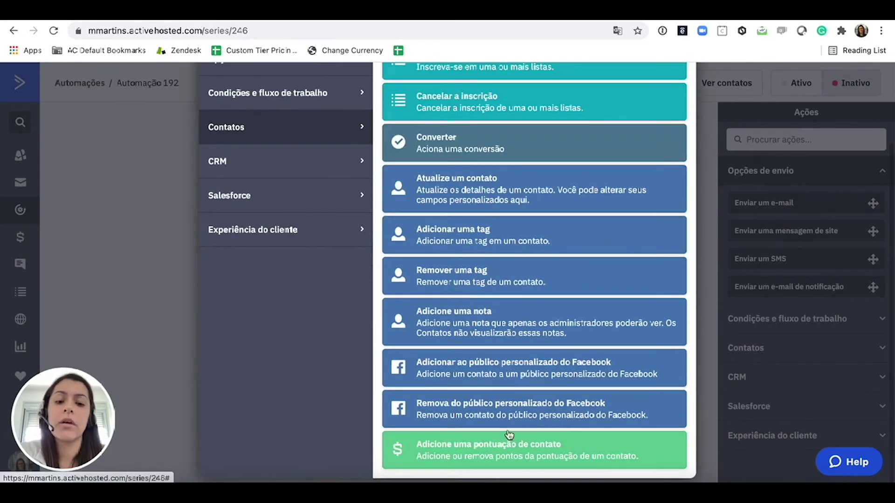
click(529, 456)
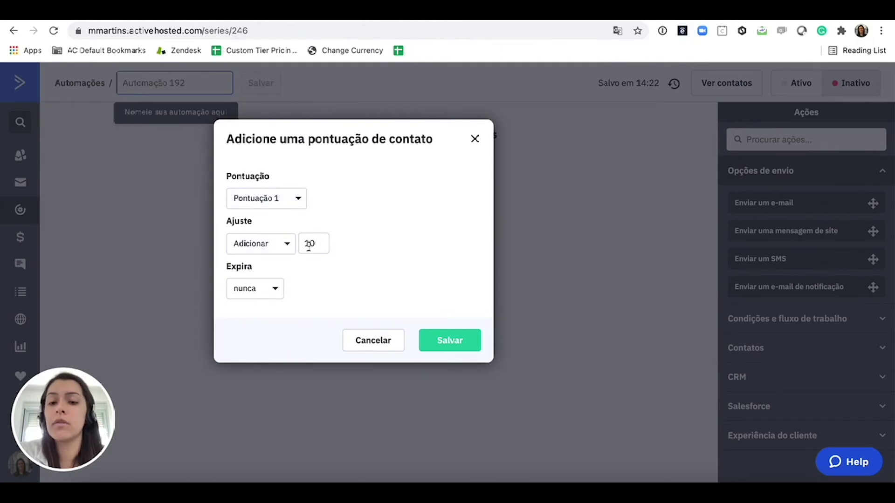
click(275, 285)
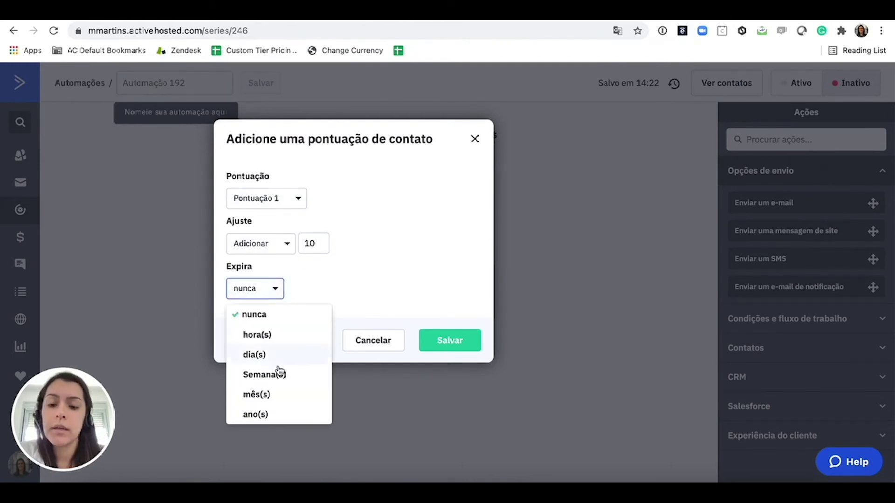
click(276, 394)
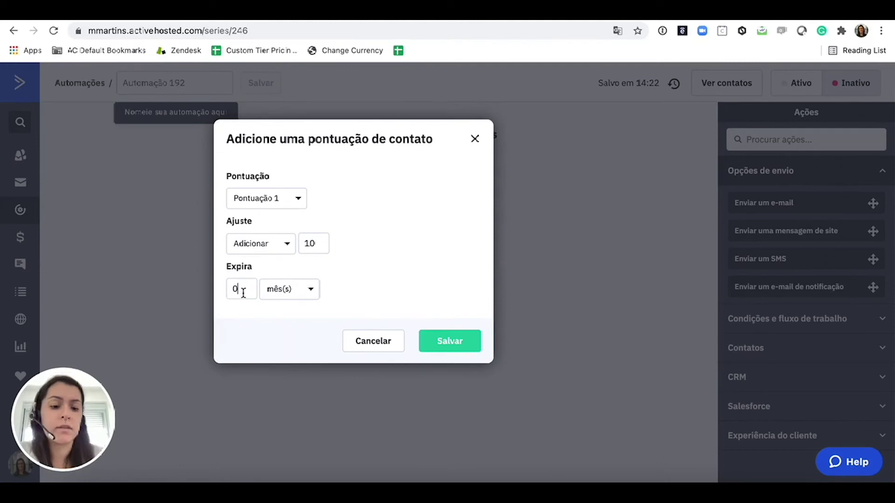
text(3)
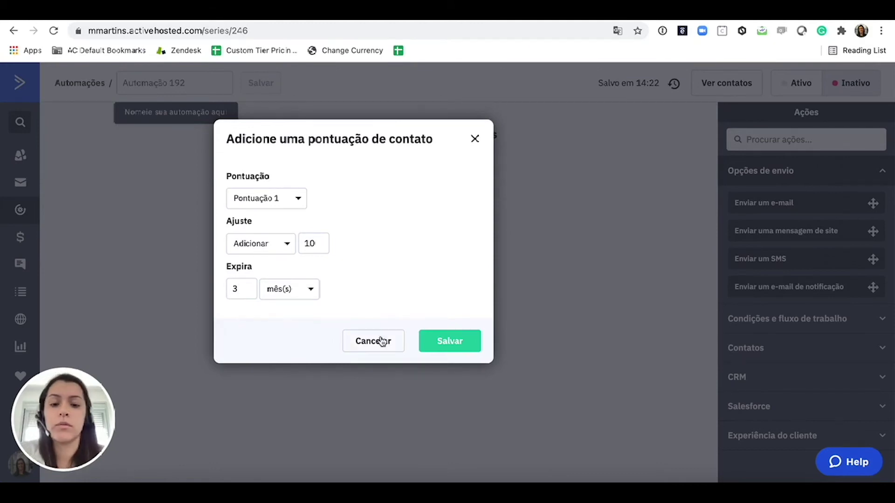
click(437, 347)
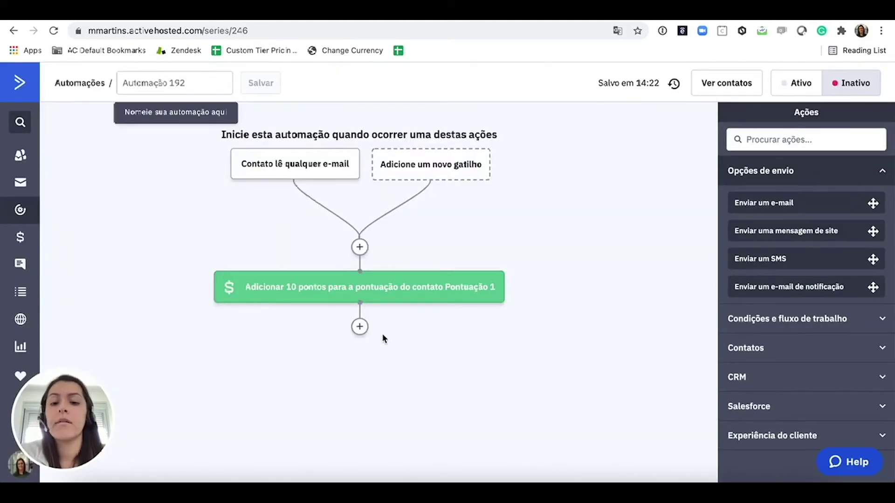
- Add a Finalizar esta automação action after the 10-point score action
click(359, 326)
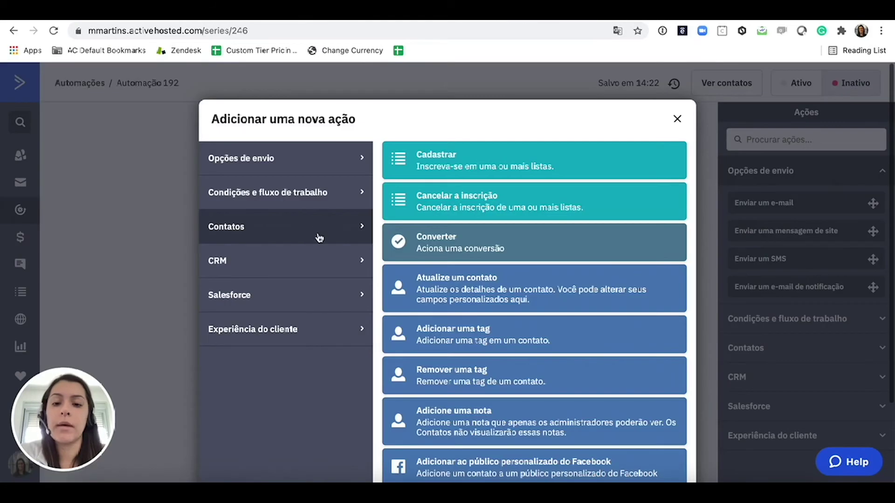
click(326, 200)
scroll(419, 270, down, 1)
scroll(419, 270, down, 1)
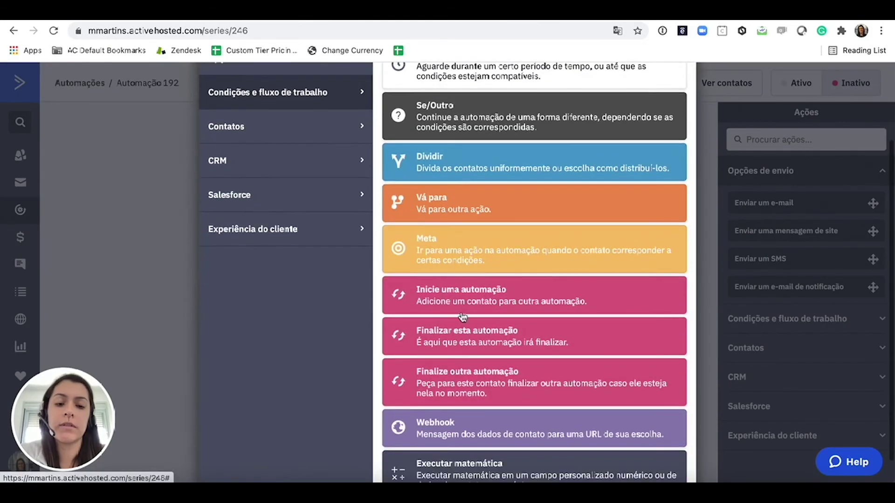
click(486, 336)
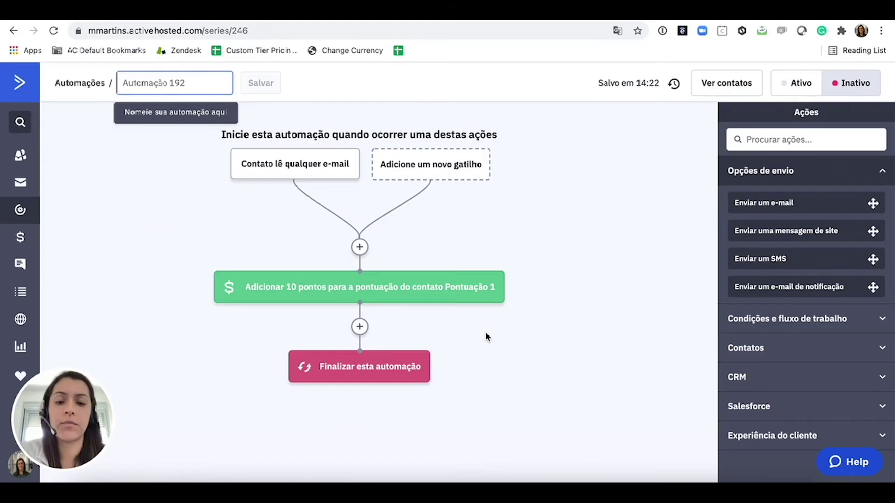
- Review the options of the e-mail read trigger without changing them and set the automation to Ativo
mouse_move(270, 169)
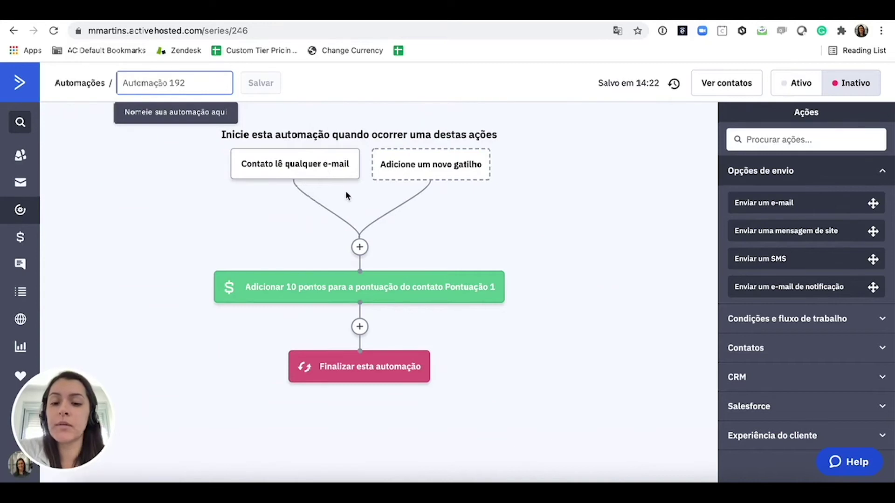
mouse_move(261, 289)
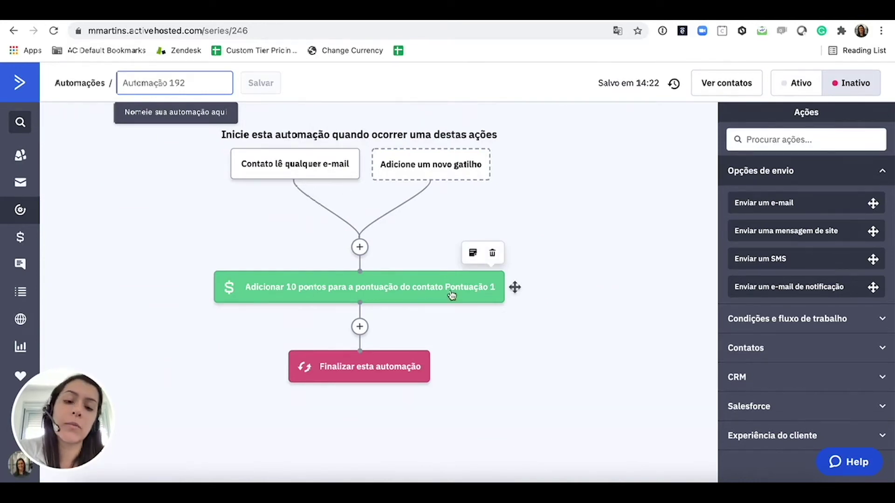
click(335, 165)
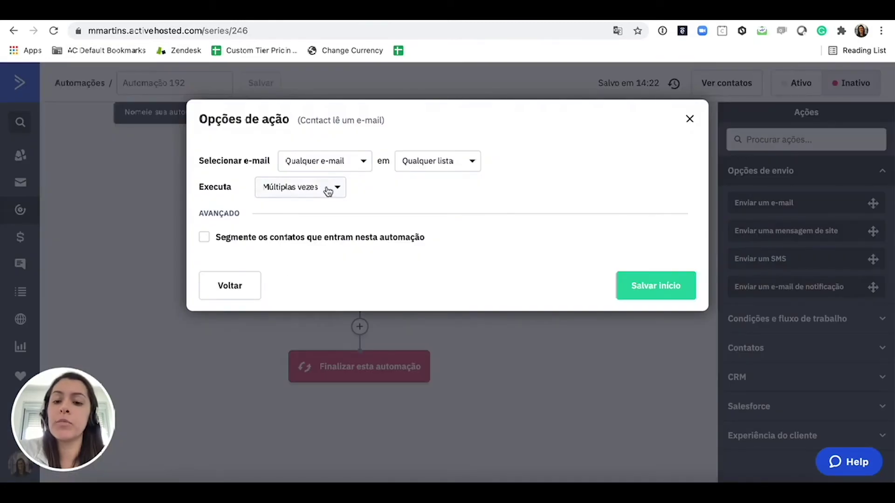
click(687, 119)
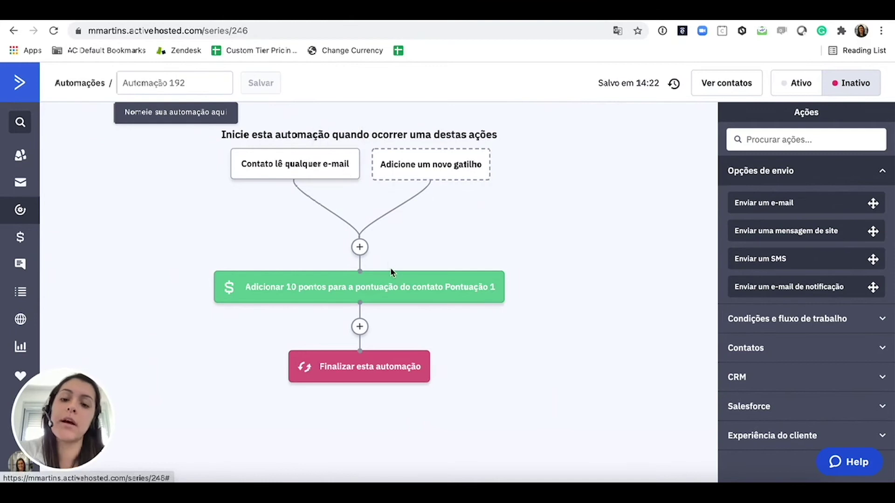
click(797, 83)
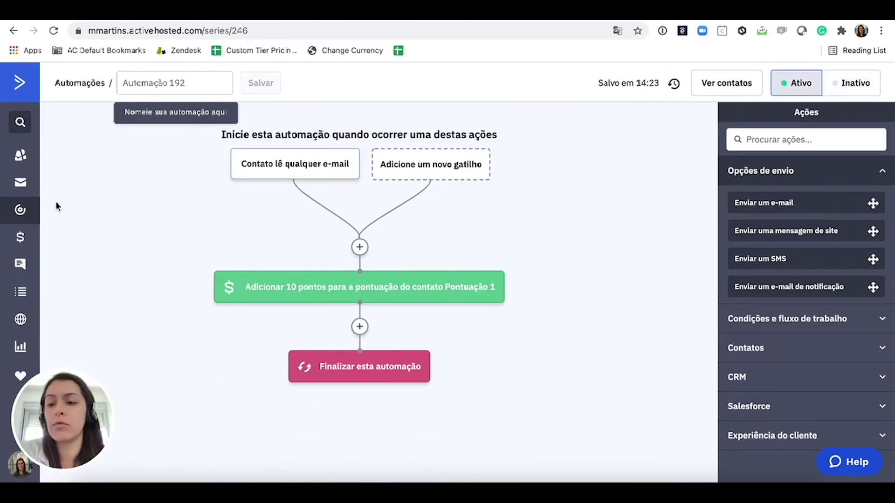
- Return to the automations list and create another automation with the Começar do Zero recipe
click(23, 211)
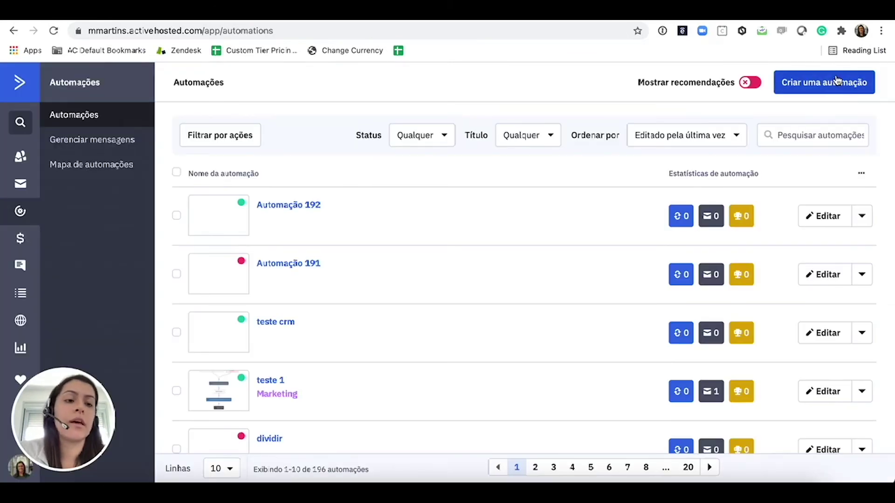
click(827, 91)
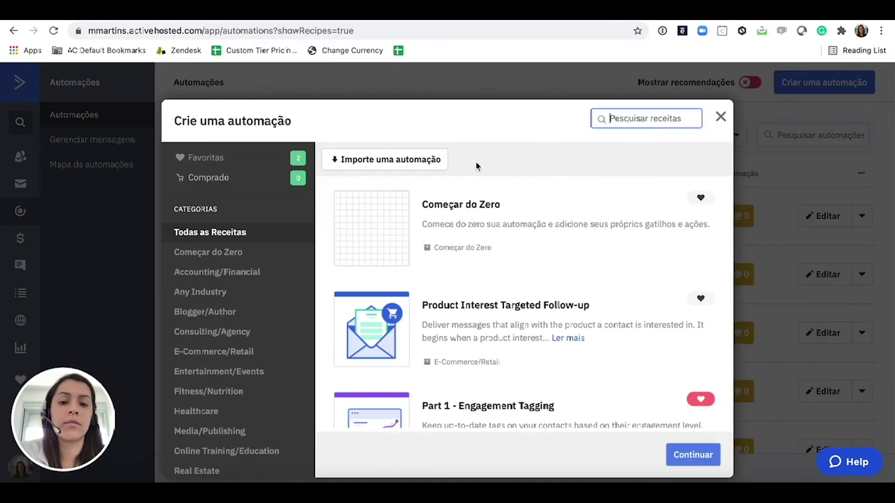
click(441, 214)
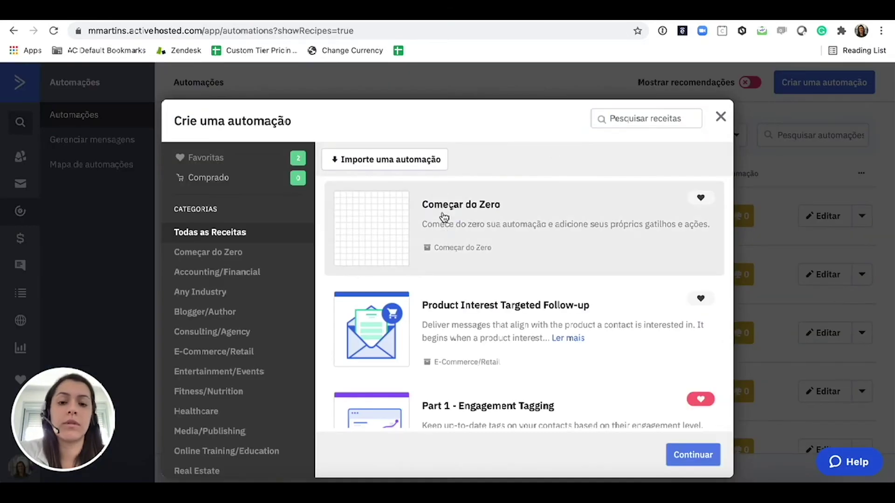
click(689, 457)
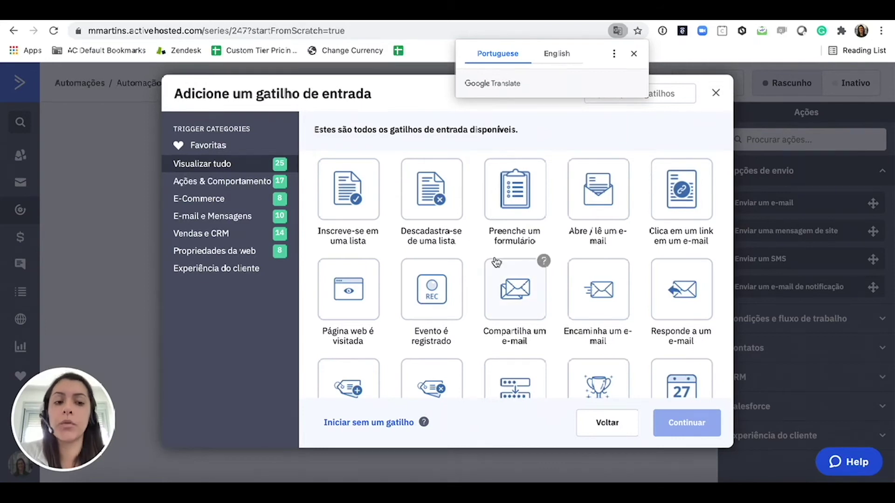
- Add the entry trigger Clica em um link em um e-mail for any e-mail, list and link, set to run multiple times
click(675, 203)
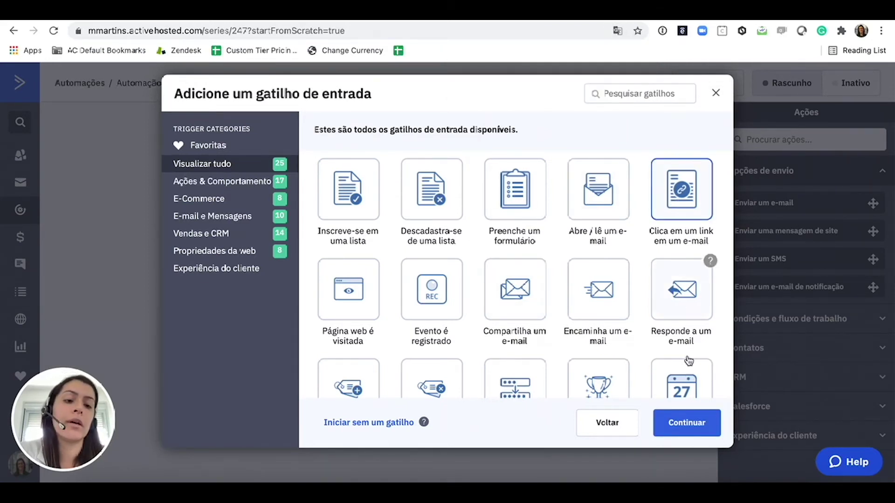
click(688, 431)
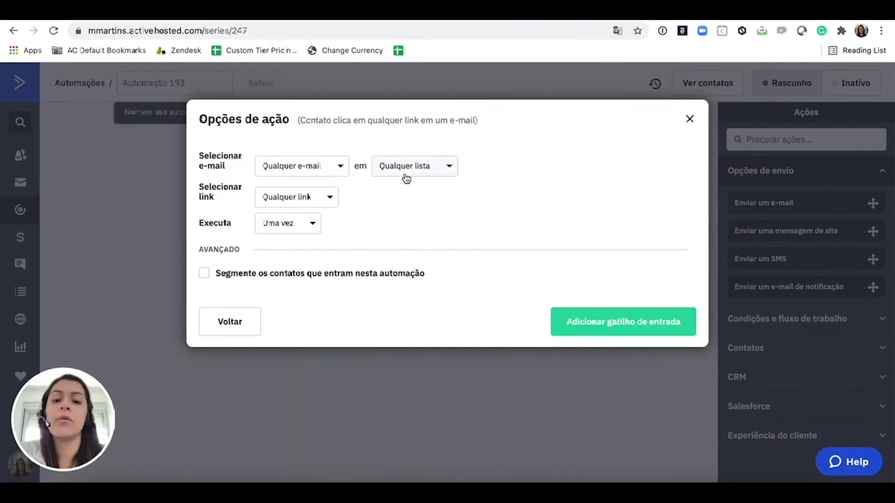
click(289, 223)
click(319, 273)
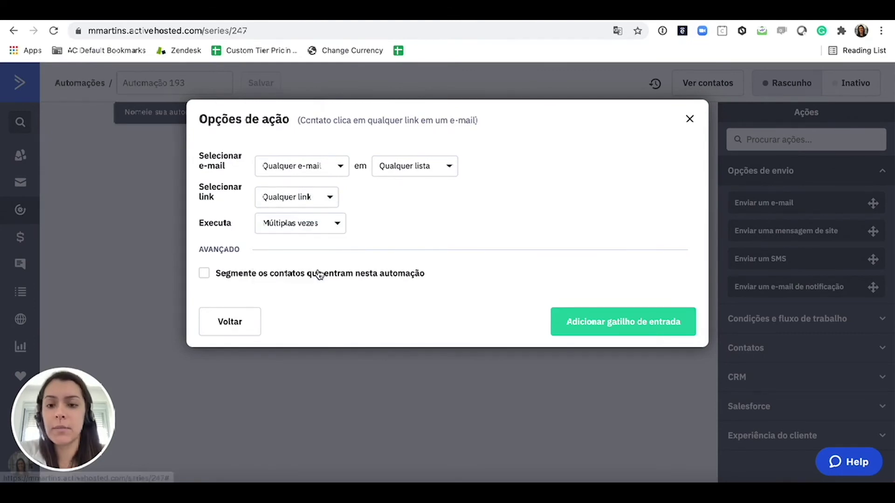
click(580, 327)
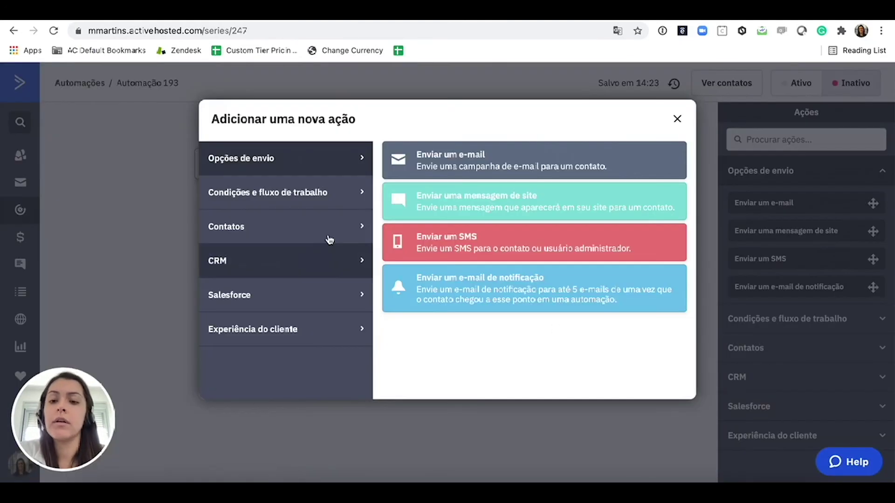
- Add an action that adds 15 points to the Pontuação 1 contact score, with its expiry set in months
click(321, 228)
scroll(449, 323, down, 2)
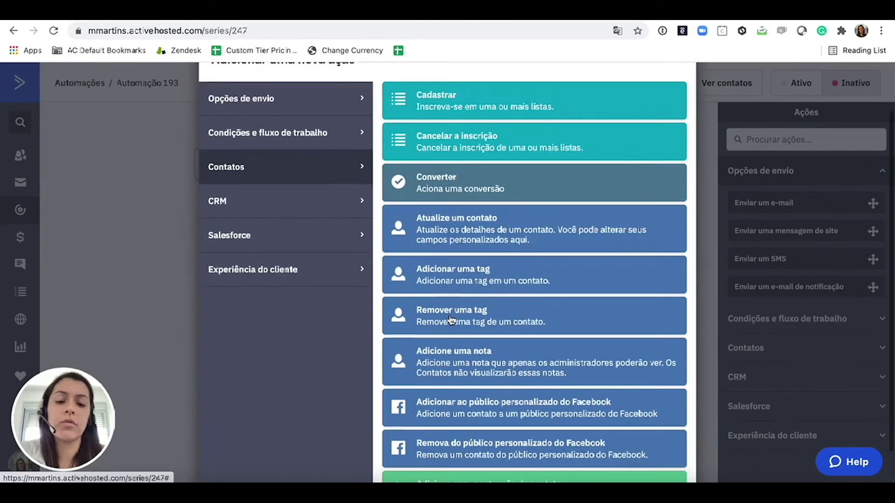
click(505, 454)
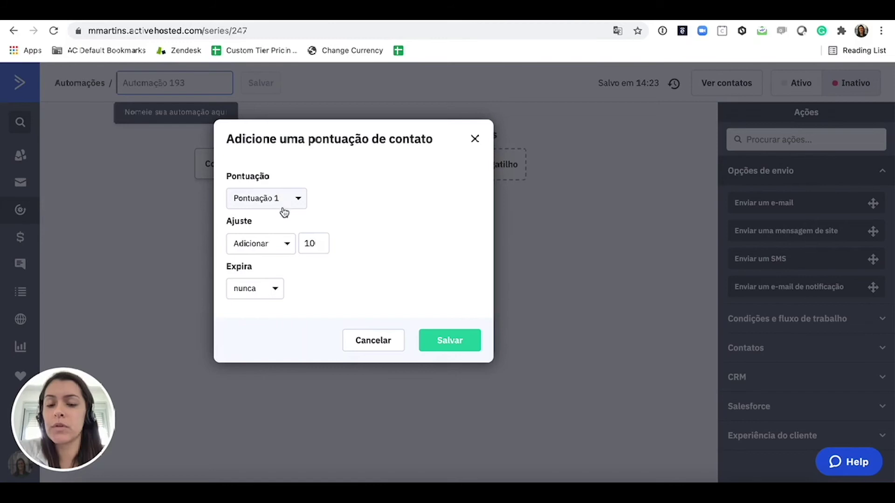
click(315, 242)
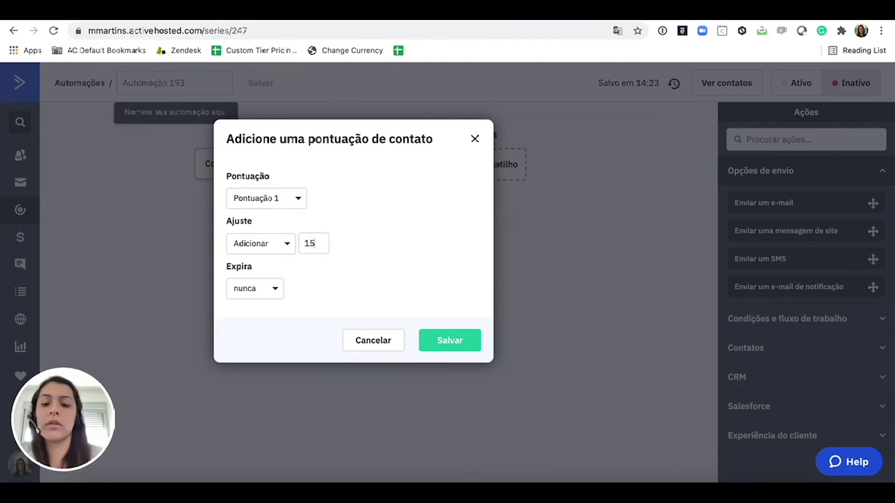
click(270, 292)
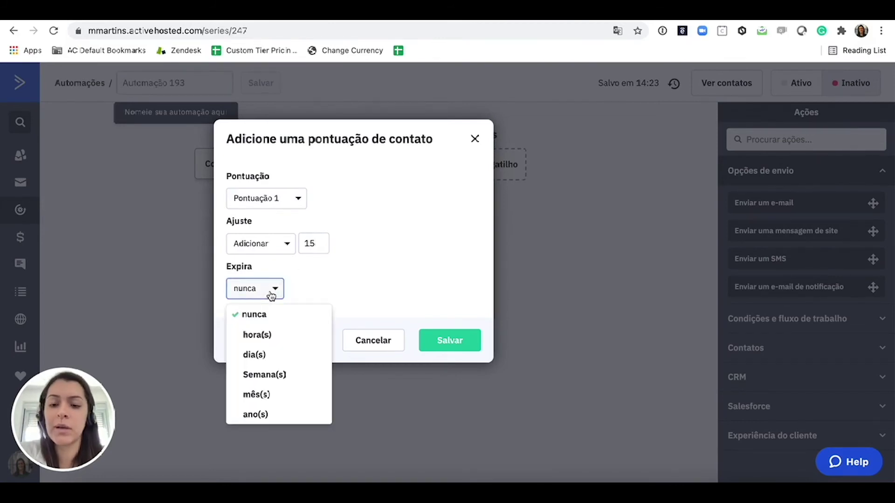
click(278, 396)
key(BackSpace)
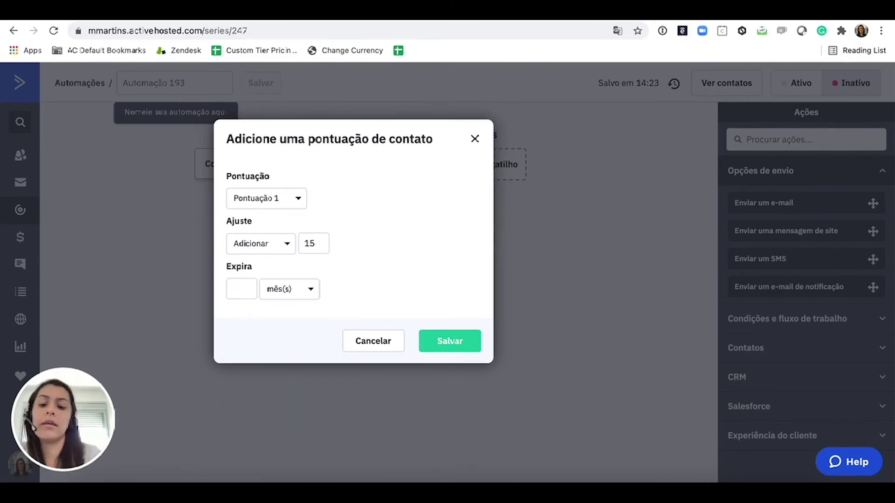
click(435, 343)
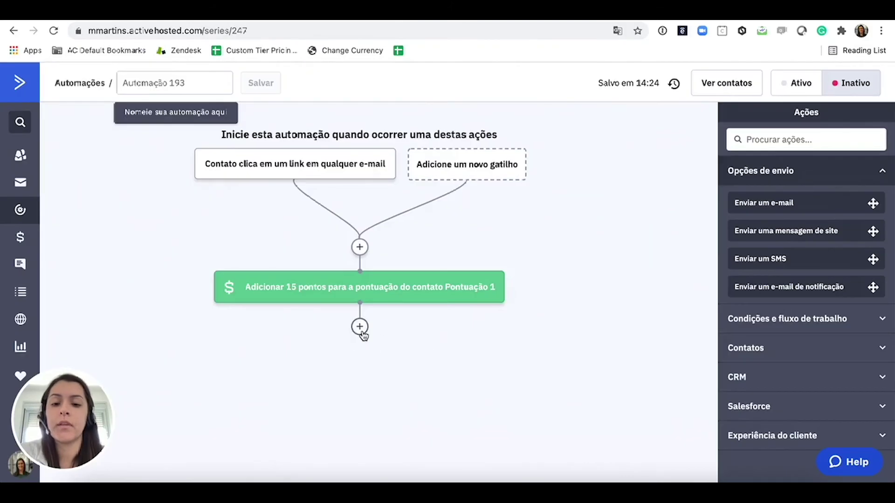
- End the link-click automation with a Finalizar esta automação action after the 15-point score action
click(360, 328)
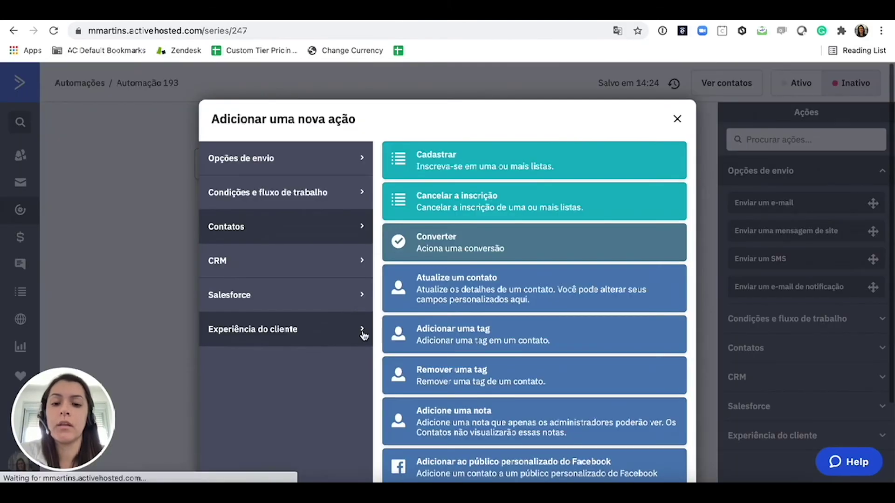
click(344, 205)
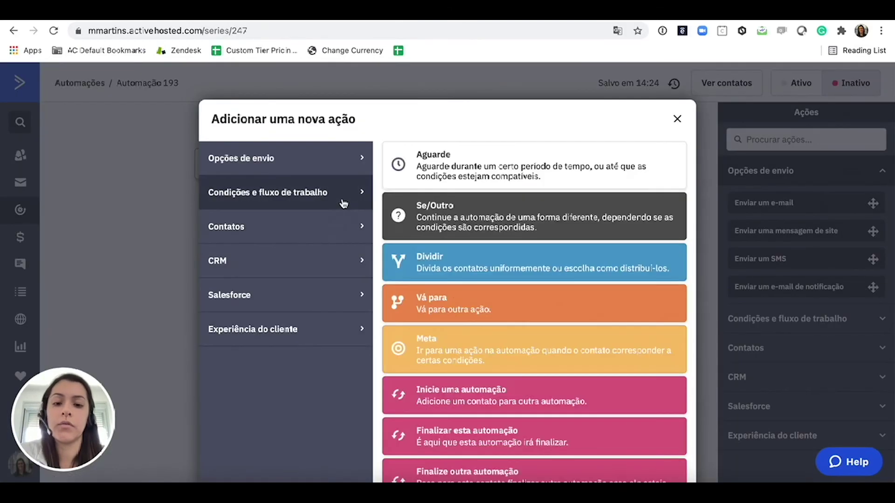
click(485, 441)
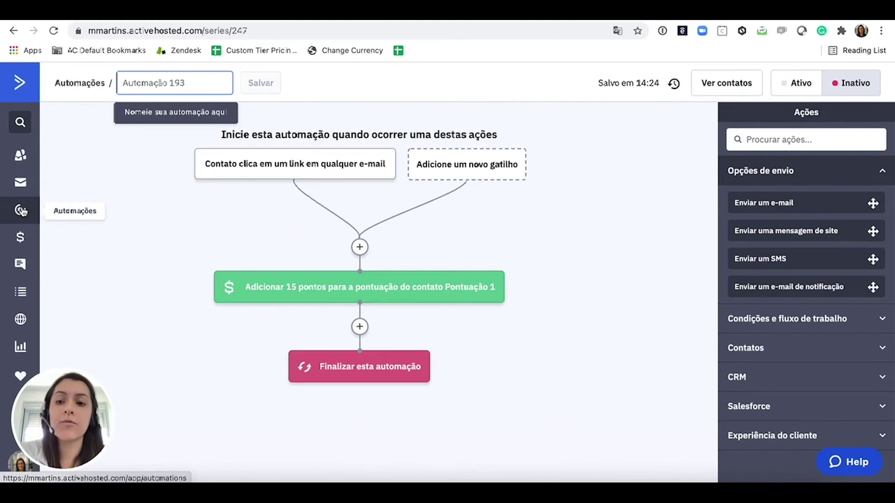
- Open the advanced search for contacts and choose Pontuação 1 as the search condition
click(21, 163)
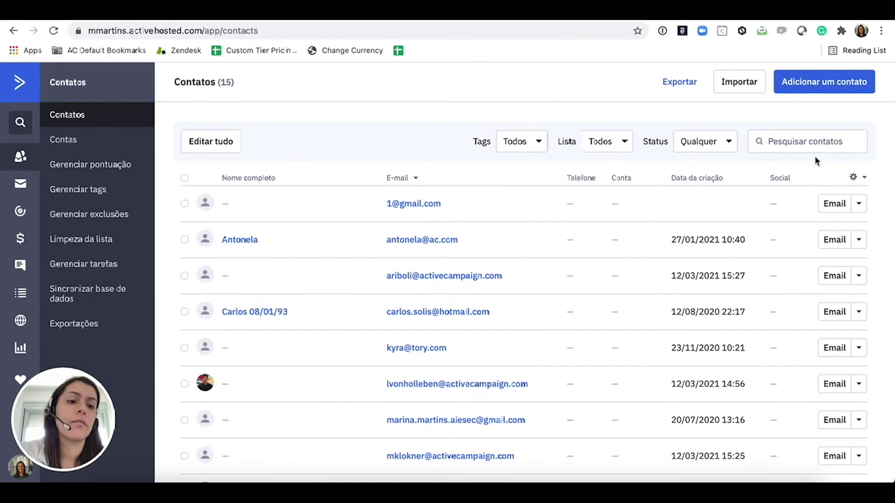
click(822, 141)
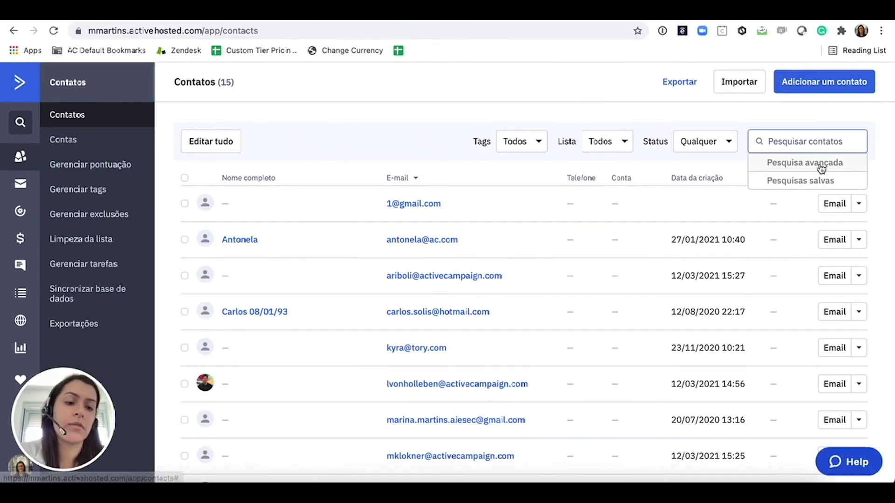
click(819, 163)
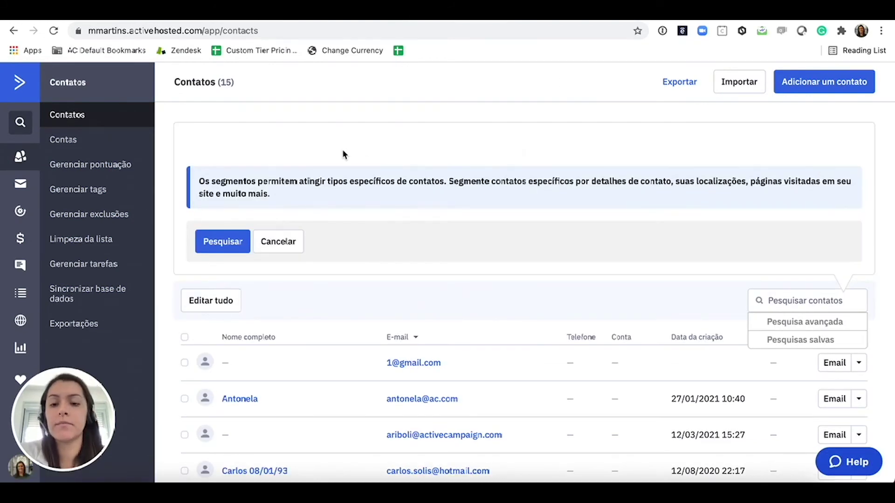
click(291, 164)
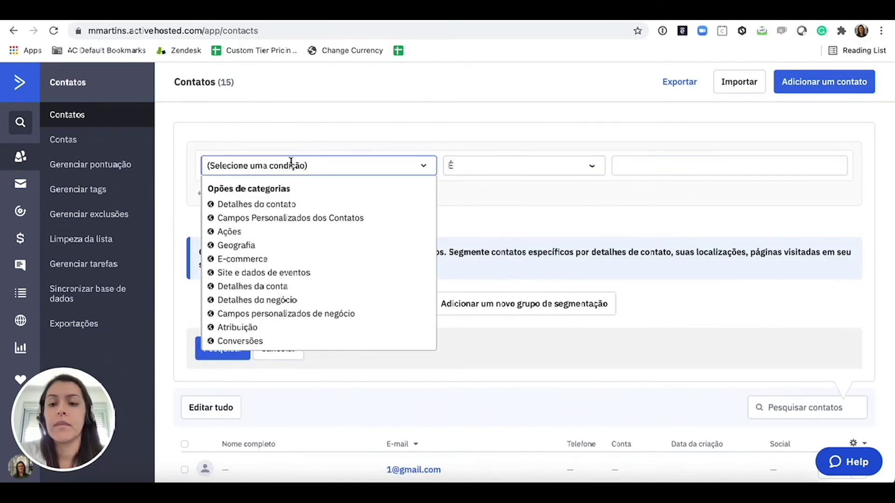
text(pon)
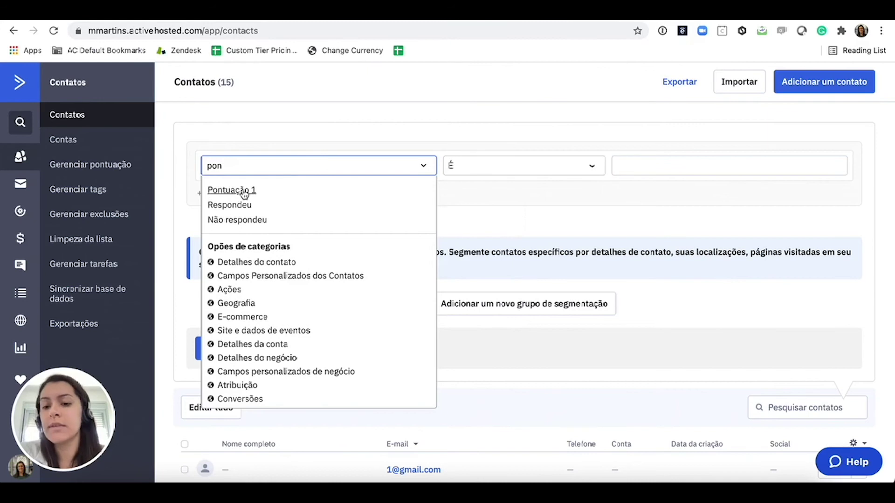
click(242, 192)
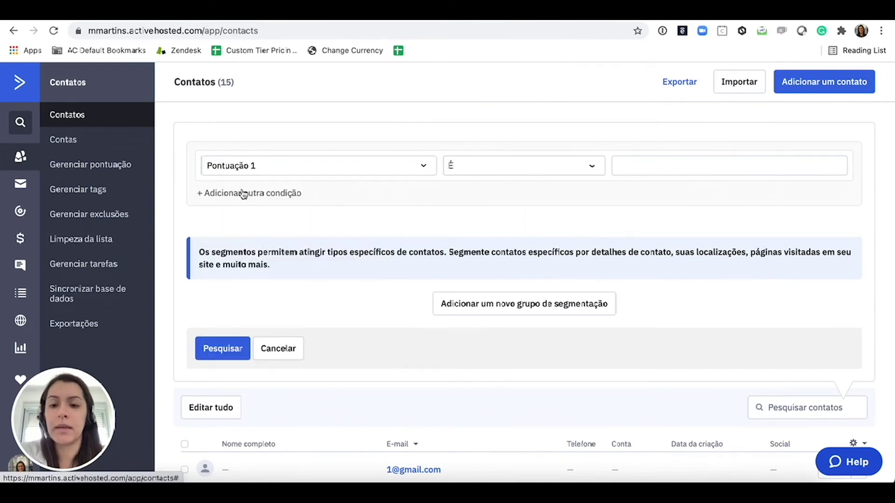
- Try the Maior que operator on the Pontuação 1 search condition, and switch it to Menor que
click(471, 170)
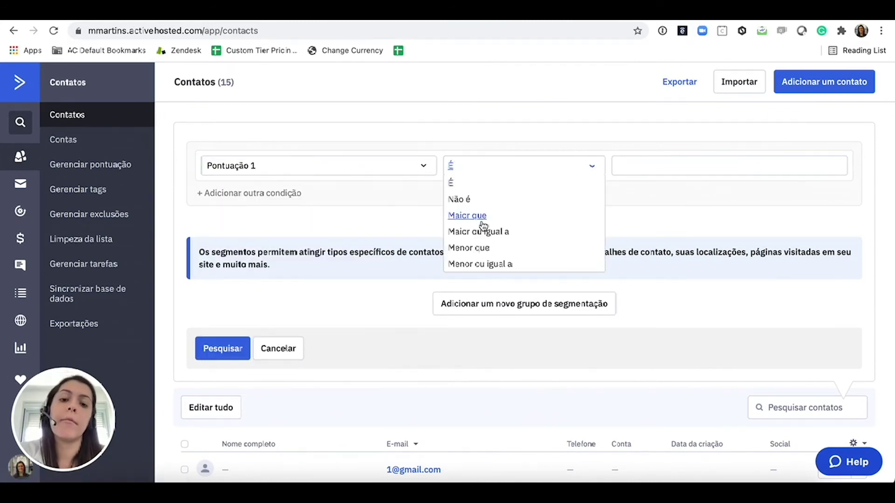
click(478, 218)
click(652, 171)
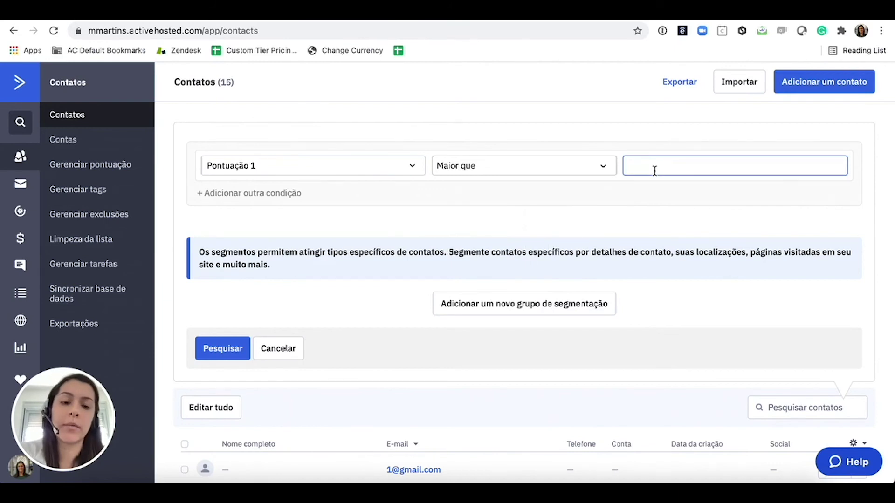
click(569, 167)
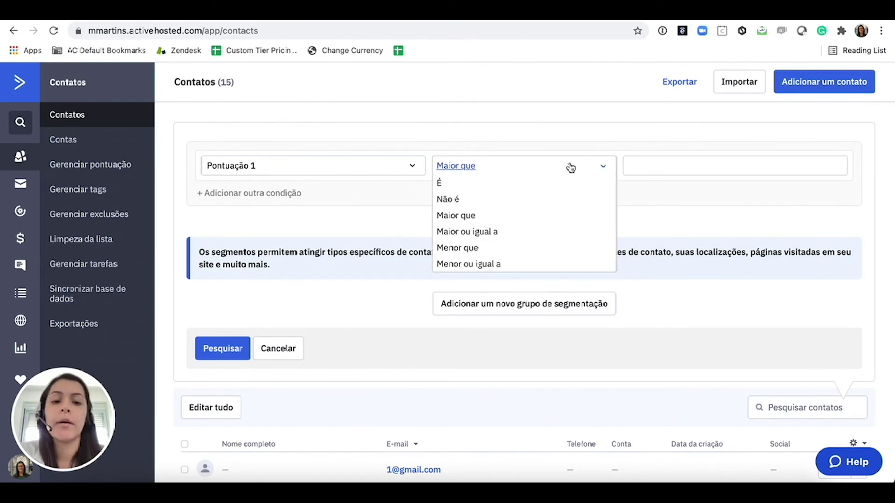
click(461, 249)
click(571, 173)
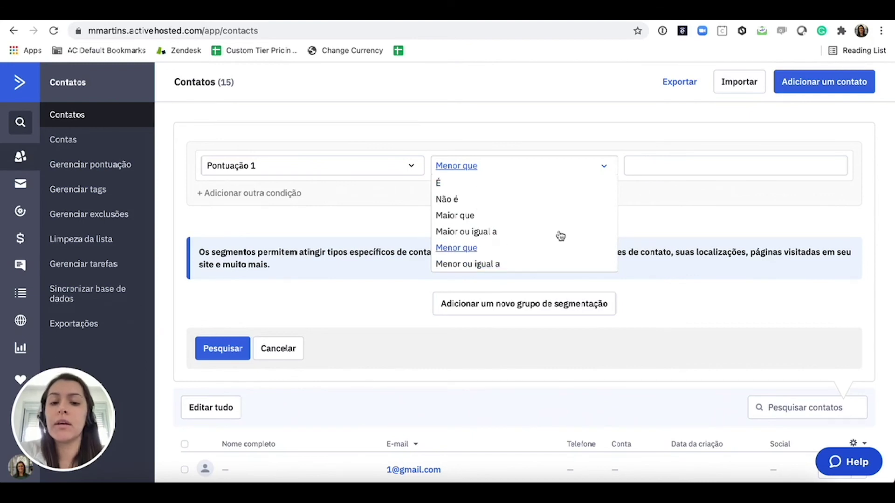
click(635, 232)
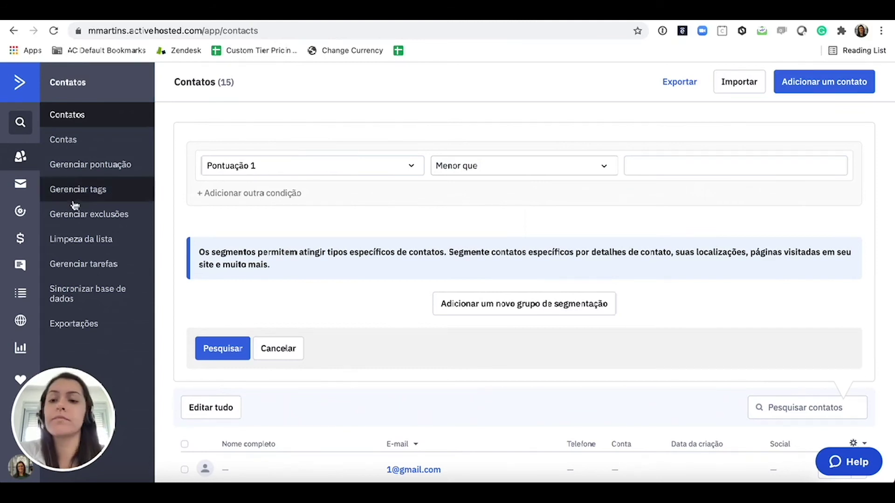
- Return to the automations list, create a further automation from the Começar do Zero recipe, and dismiss the translation prompt
click(21, 212)
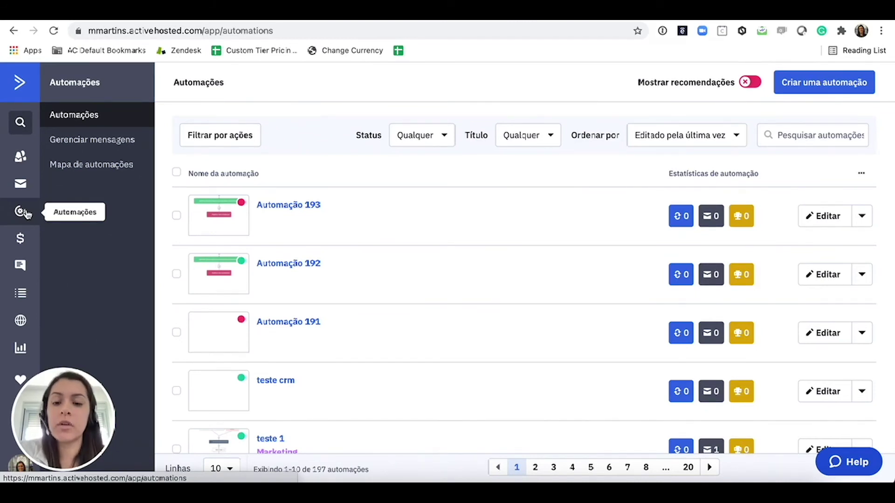
click(814, 86)
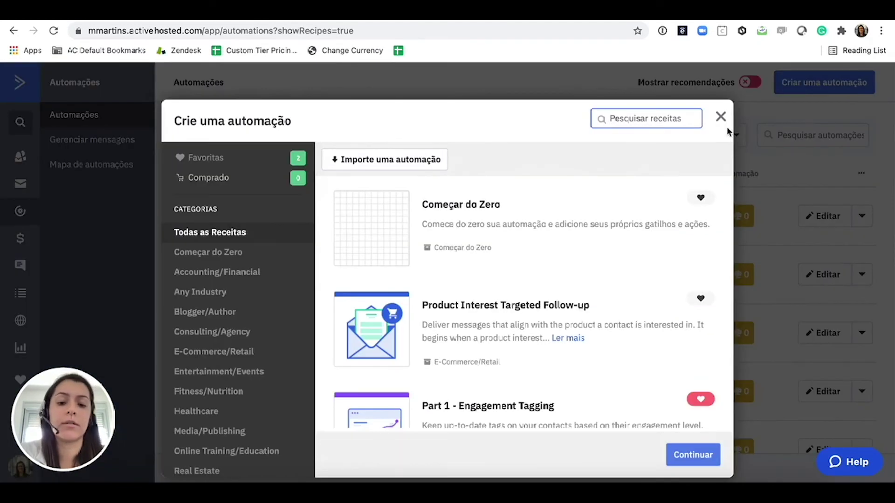
click(570, 237)
click(695, 453)
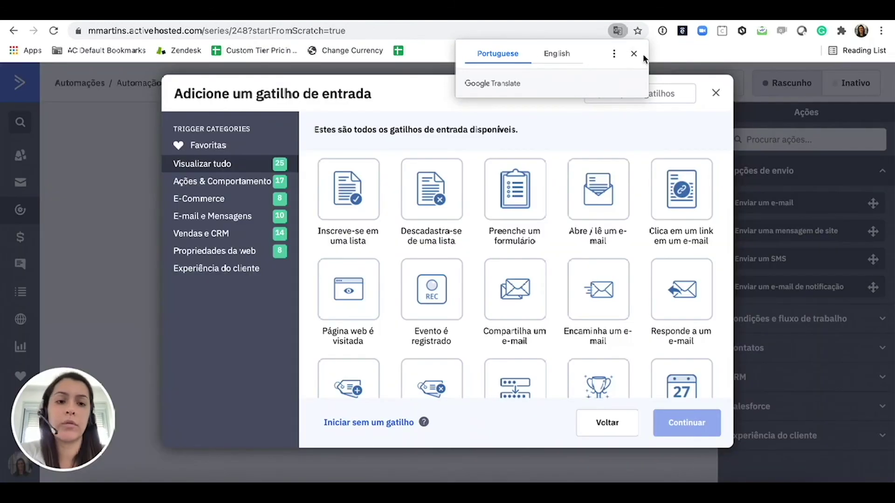
click(634, 53)
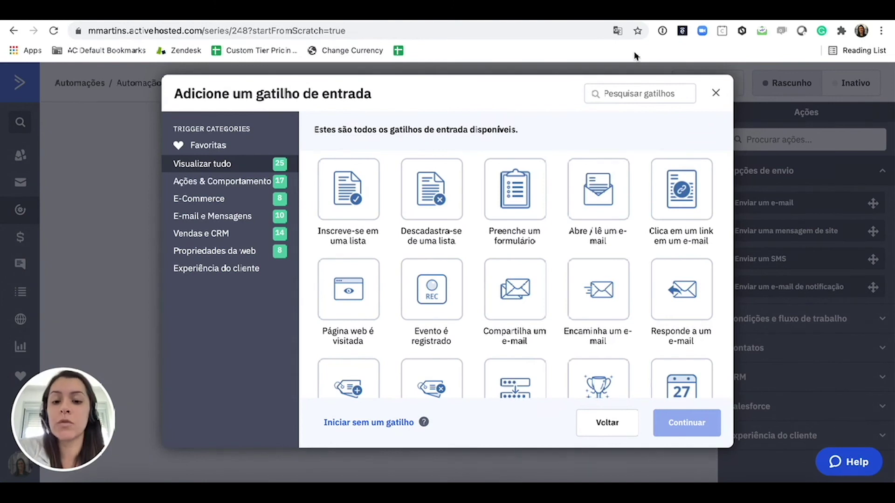
- Add the entry trigger Mudança na pontuação for Pontuação 1 changing to acima 100, without choosing a first action
scroll(607, 230, down, 2)
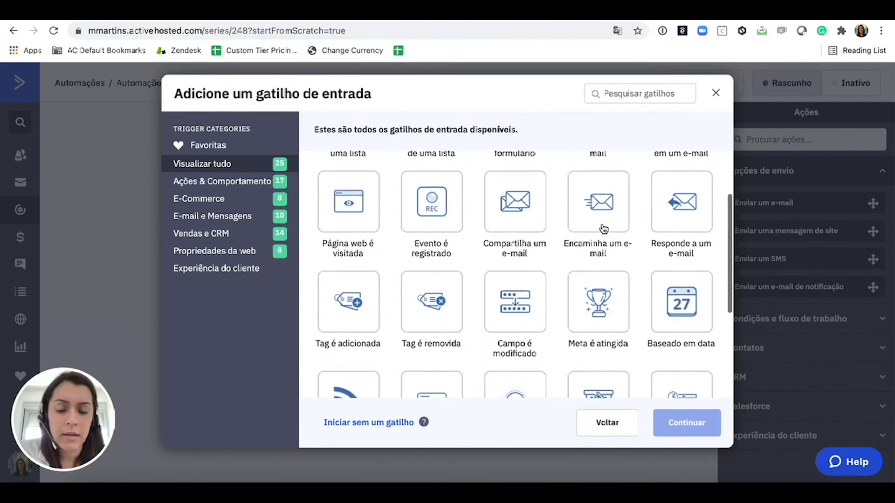
scroll(603, 228, down, 4)
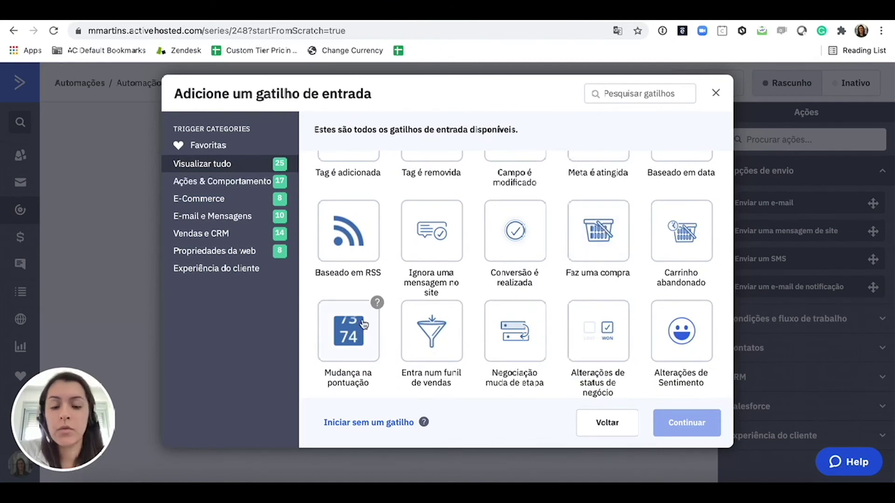
click(355, 339)
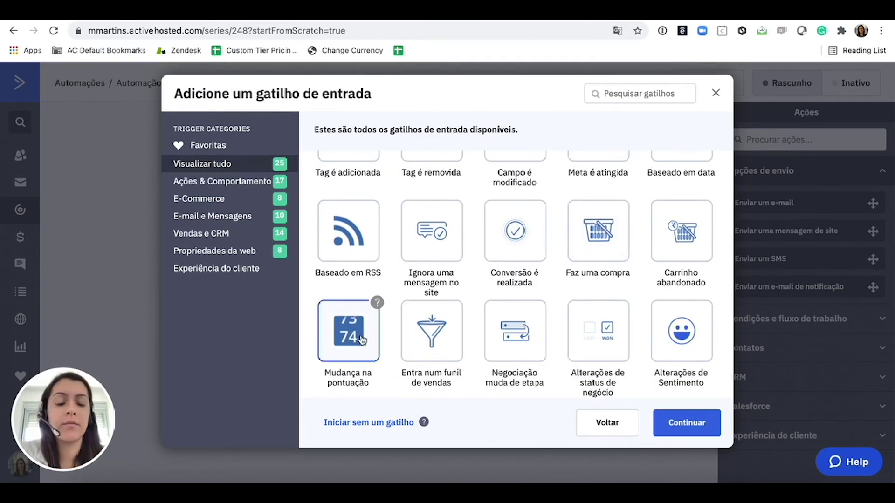
click(678, 422)
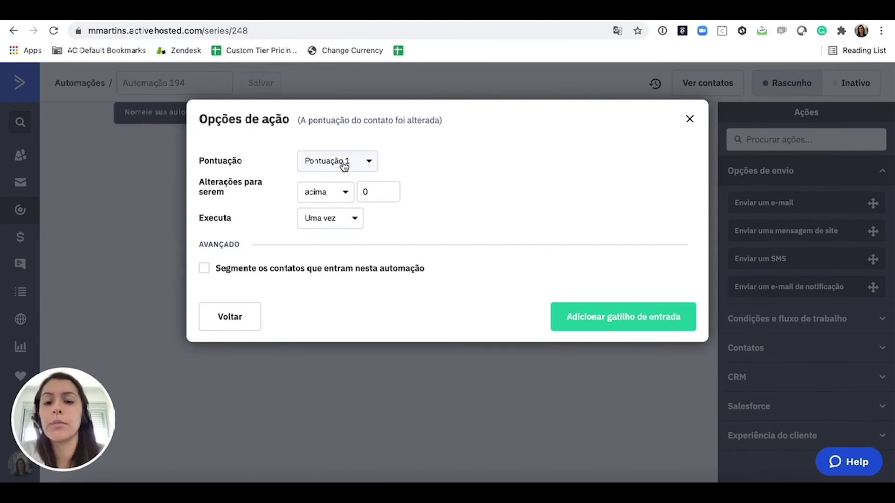
click(339, 191)
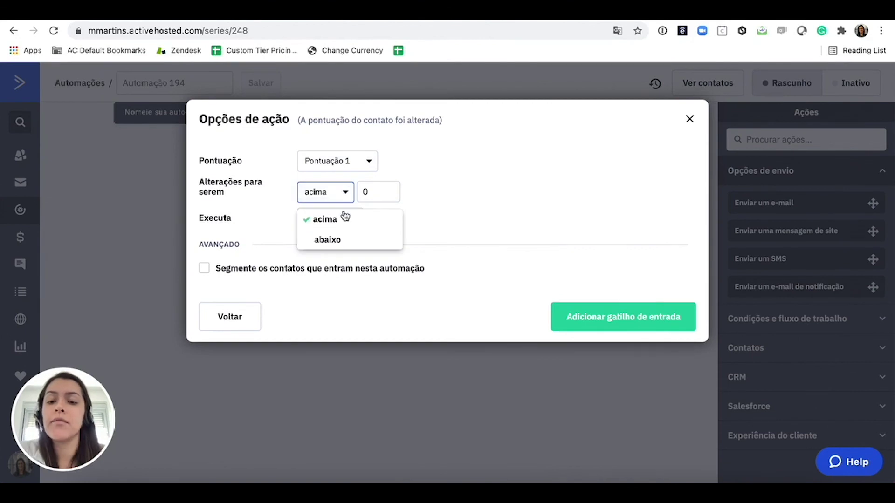
click(345, 219)
click(377, 196)
key(BackSpace)
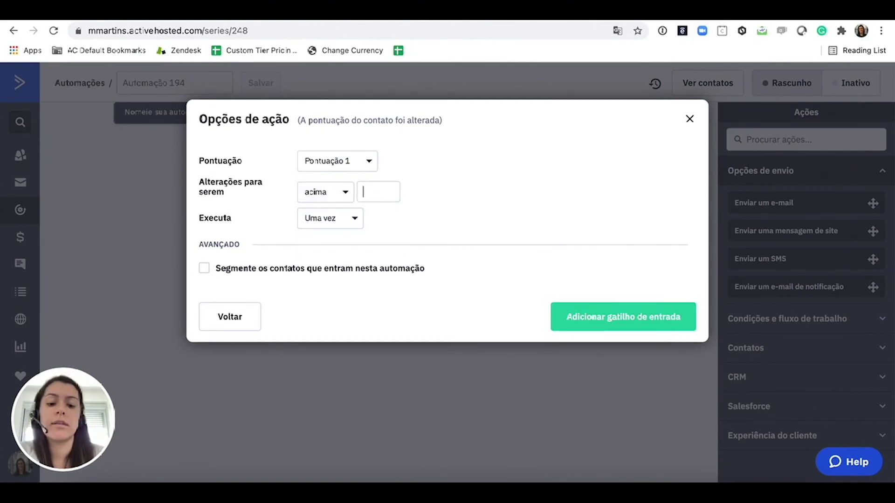
text(100)
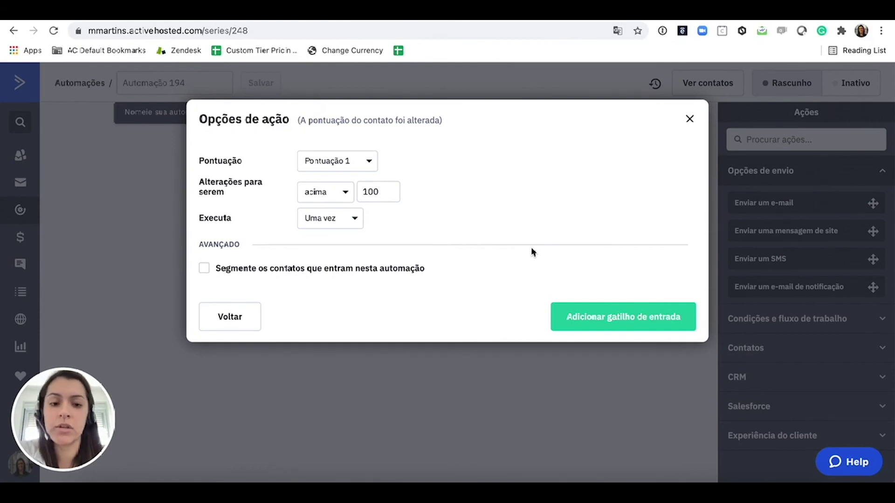
click(591, 315)
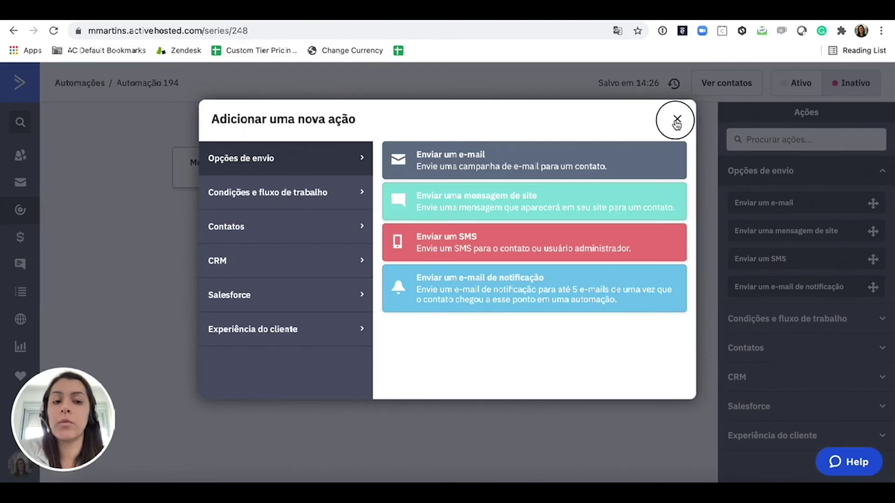
click(676, 122)
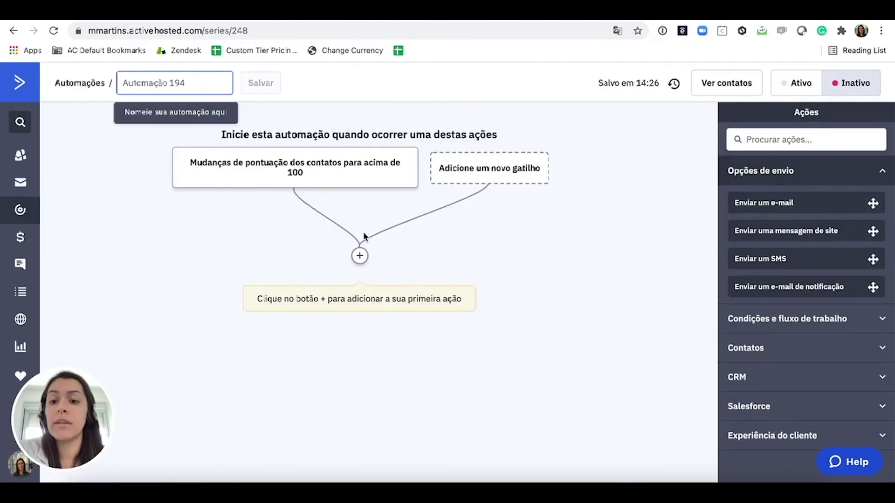
- Add a Cadastrar action below the score trigger that subscribes the contact to the Lista VIP list
click(360, 257)
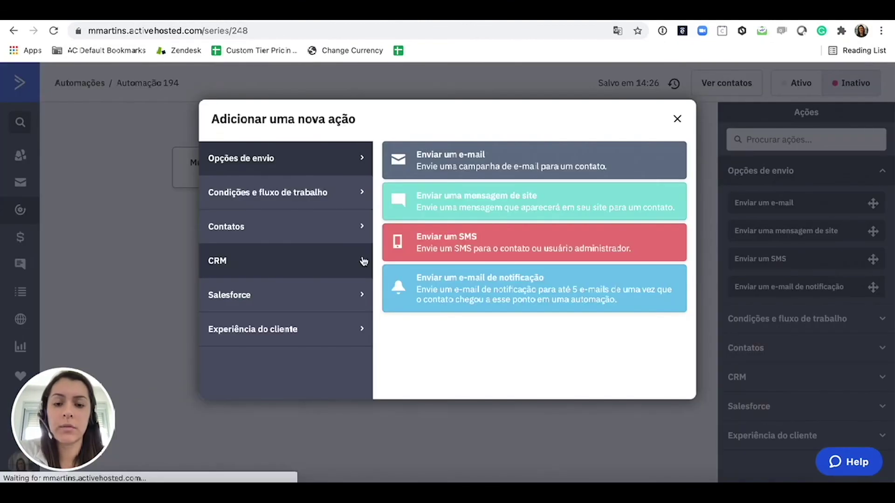
click(340, 234)
scroll(463, 278, down, 2)
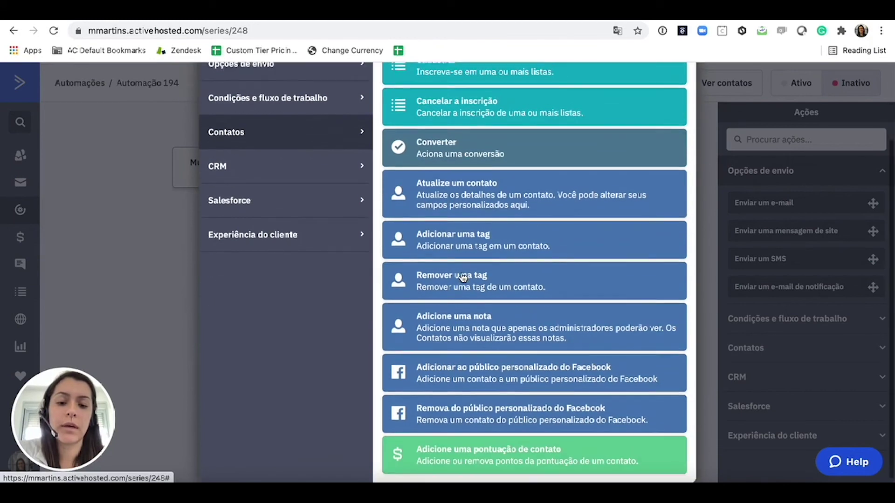
scroll(462, 278, up, 2)
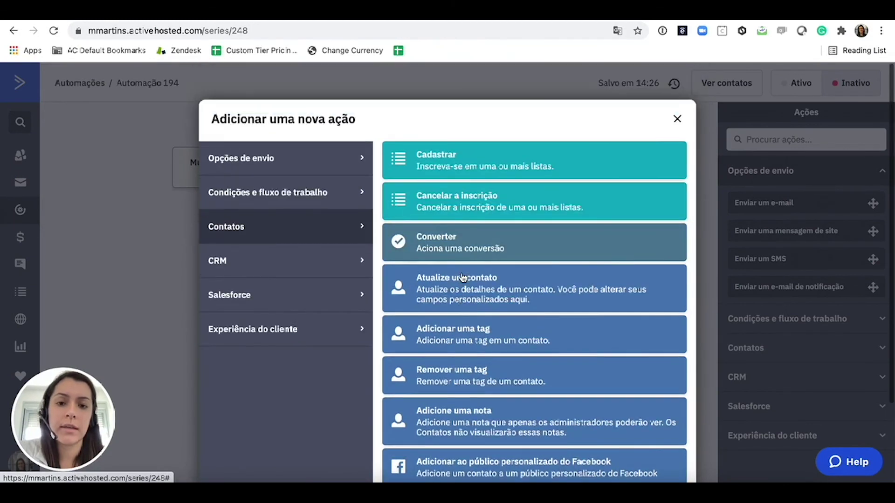
click(480, 166)
click(371, 236)
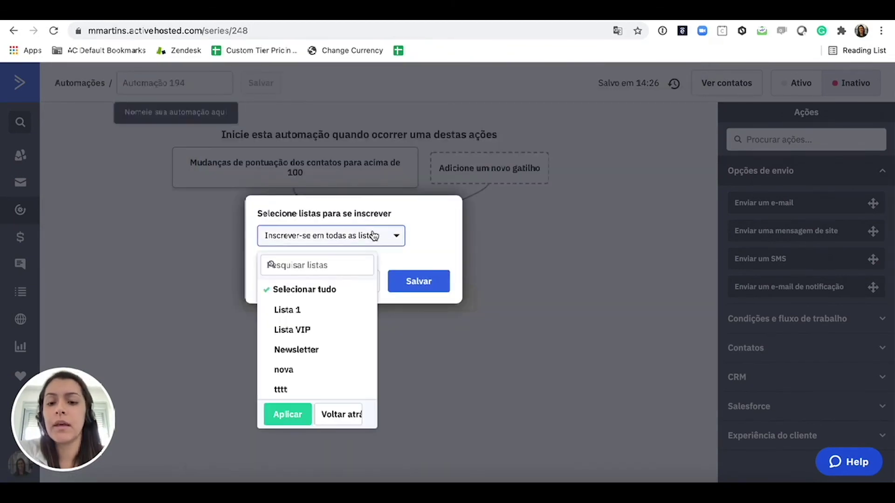
click(307, 331)
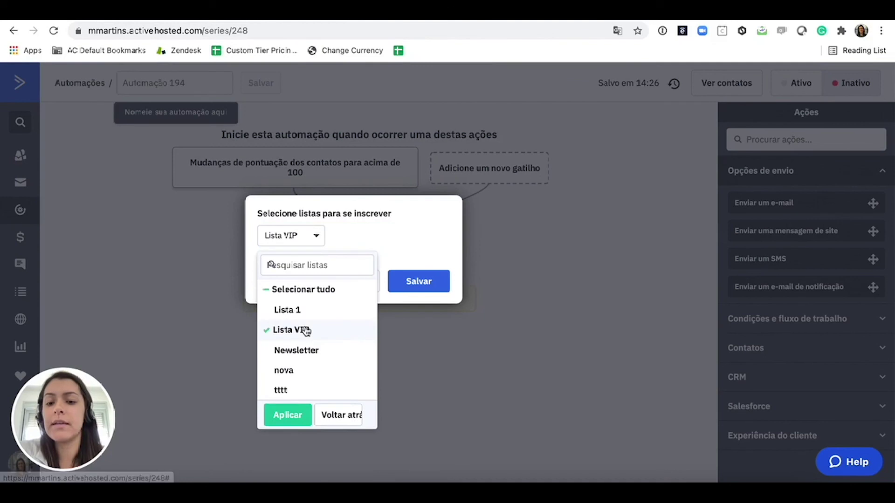
click(292, 421)
click(425, 284)
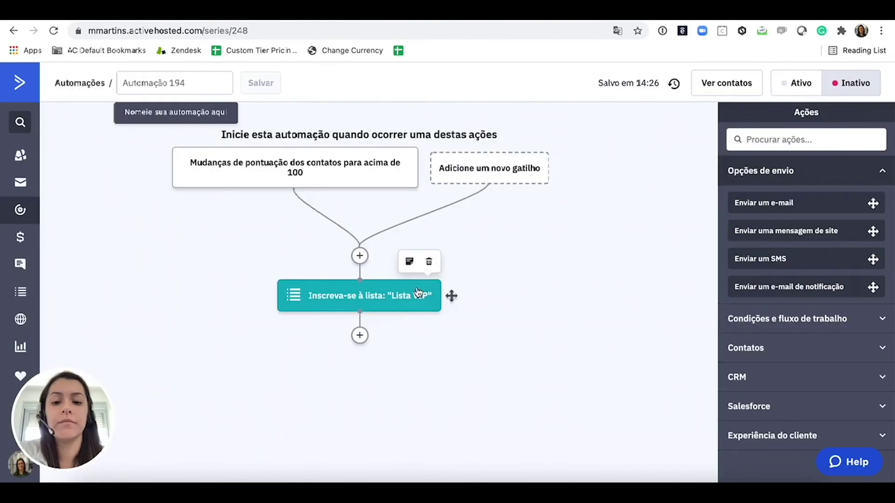
- End the score-based automation with a Finalizar esta automação action after the Lista VIP subscription
click(359, 334)
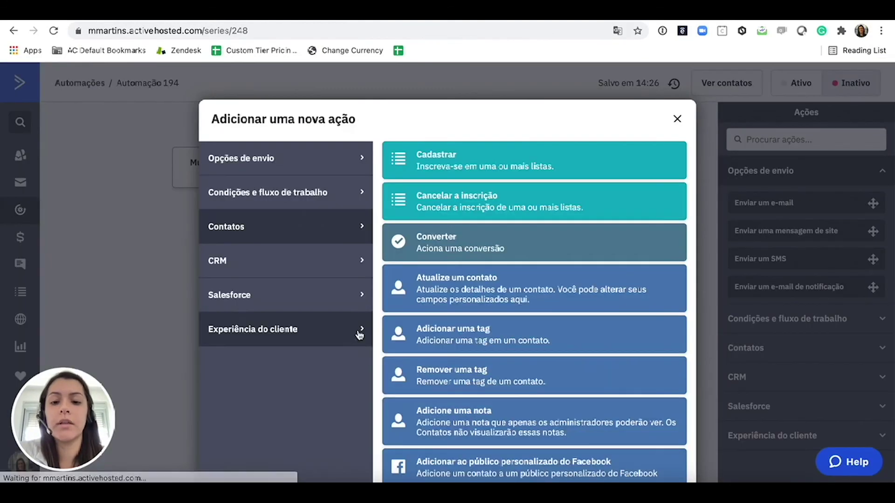
click(322, 201)
click(476, 444)
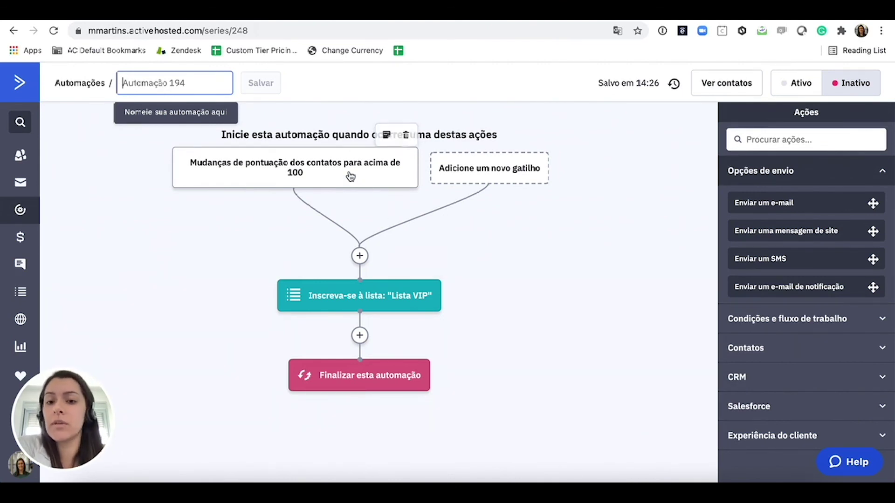
mouse_move(403, 299)
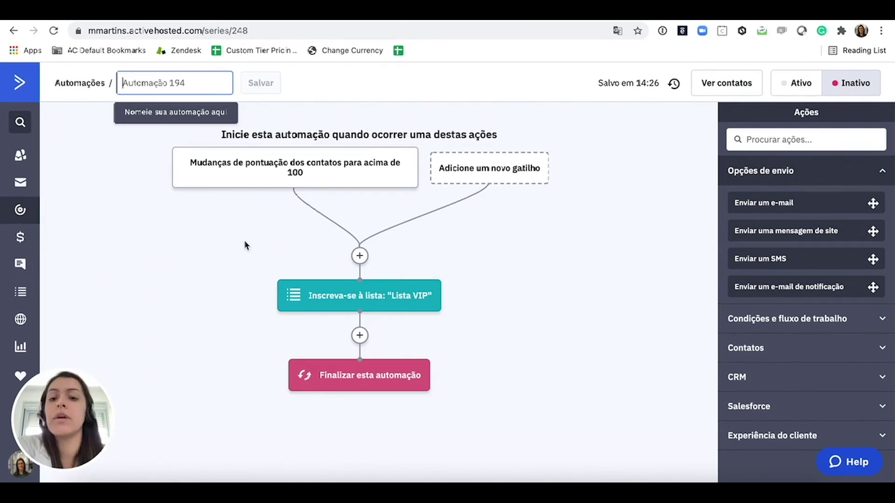
mouse_move(206, 173)
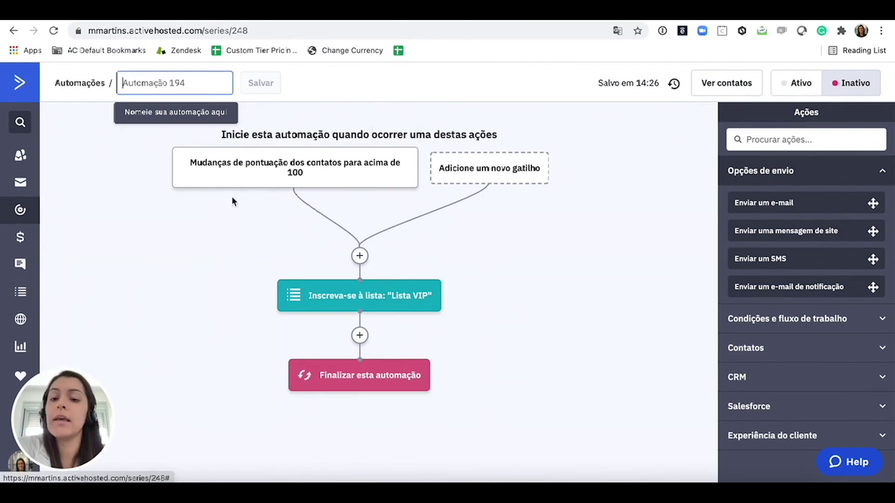
mouse_move(371, 295)
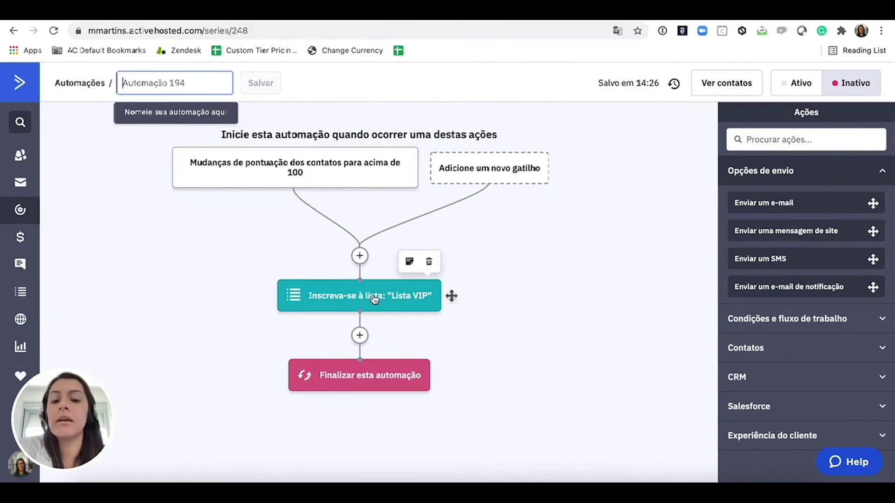